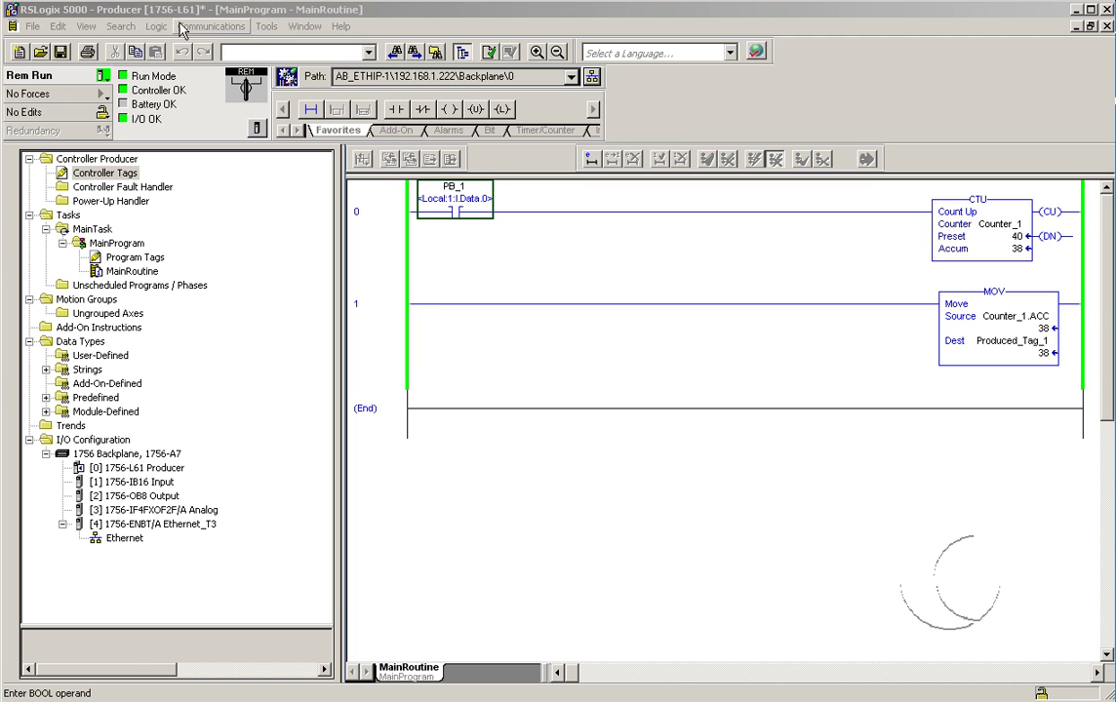
Bring the Producer project forward and select its Ethernet_T3 communication module
click(109, 11)
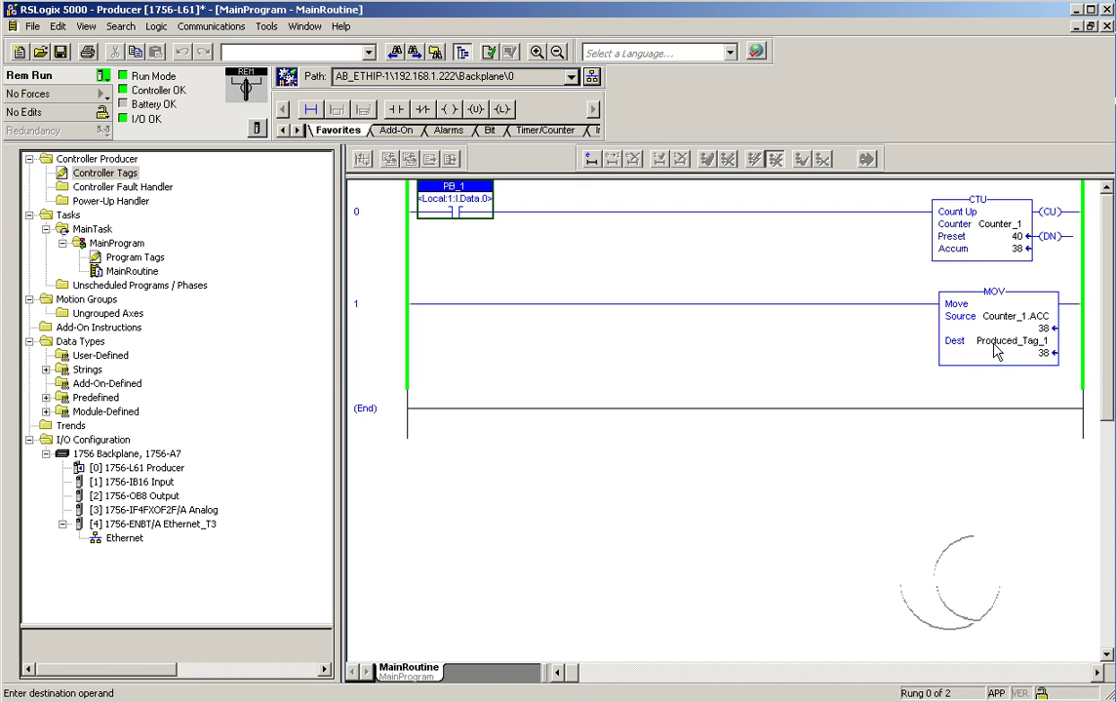
mouse_move(996, 353)
click(161, 525)
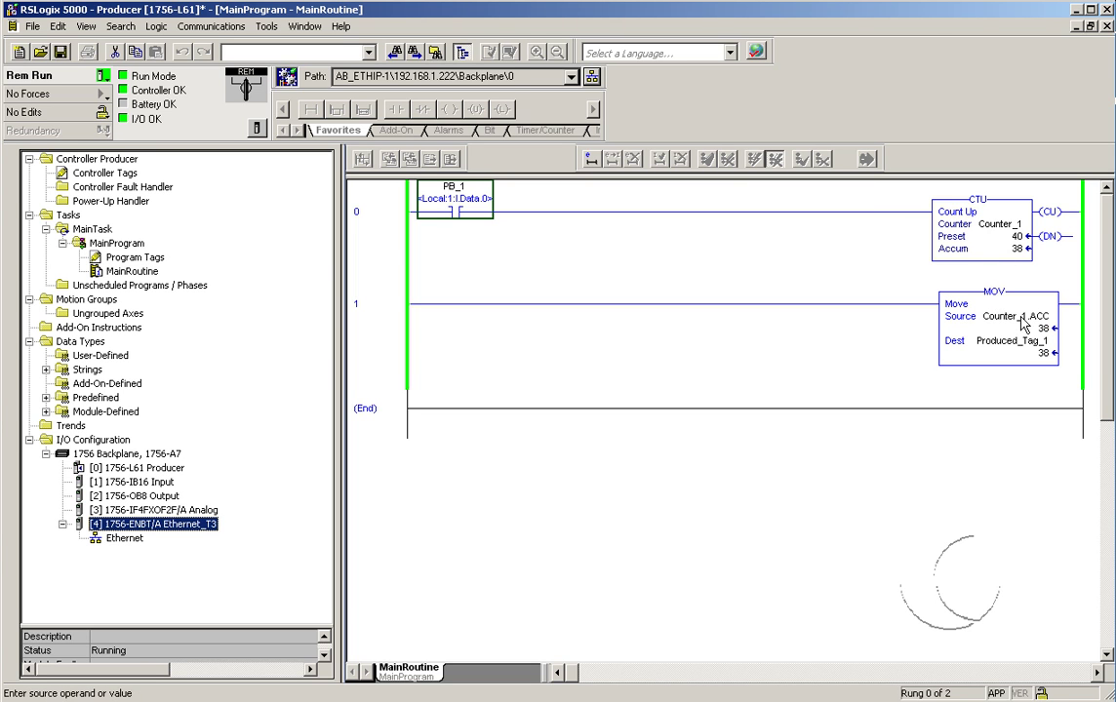
Review Produced_Tag_1's properties and connection settings, then close them
mouse_move(1015, 325)
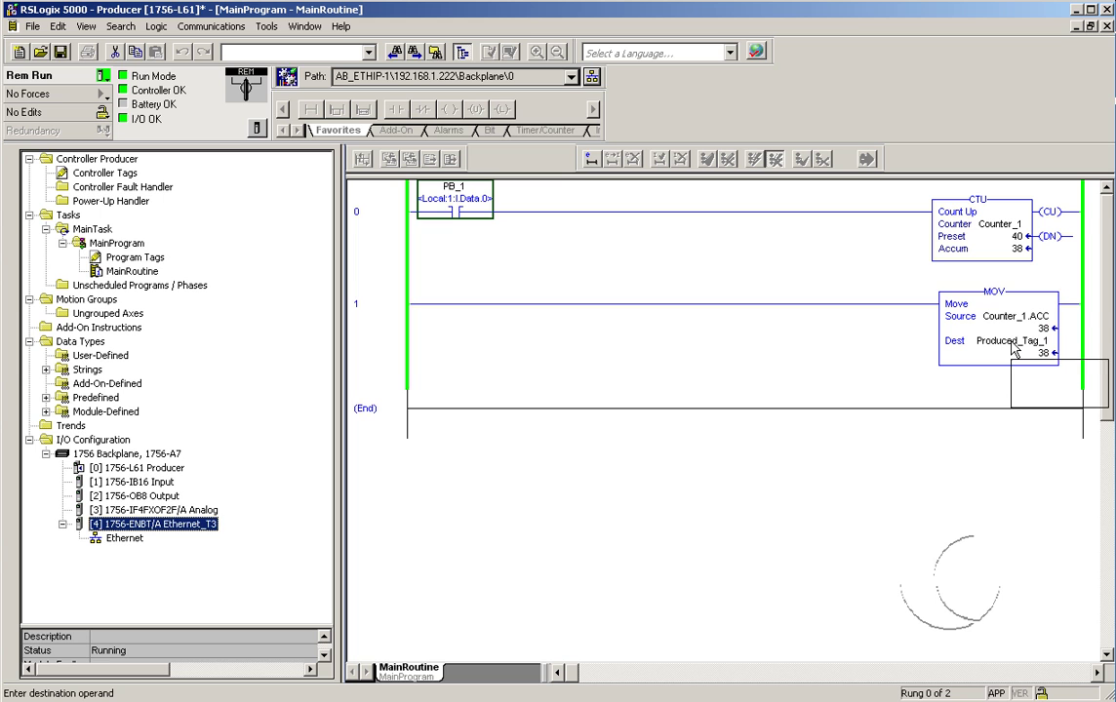
click(1011, 347)
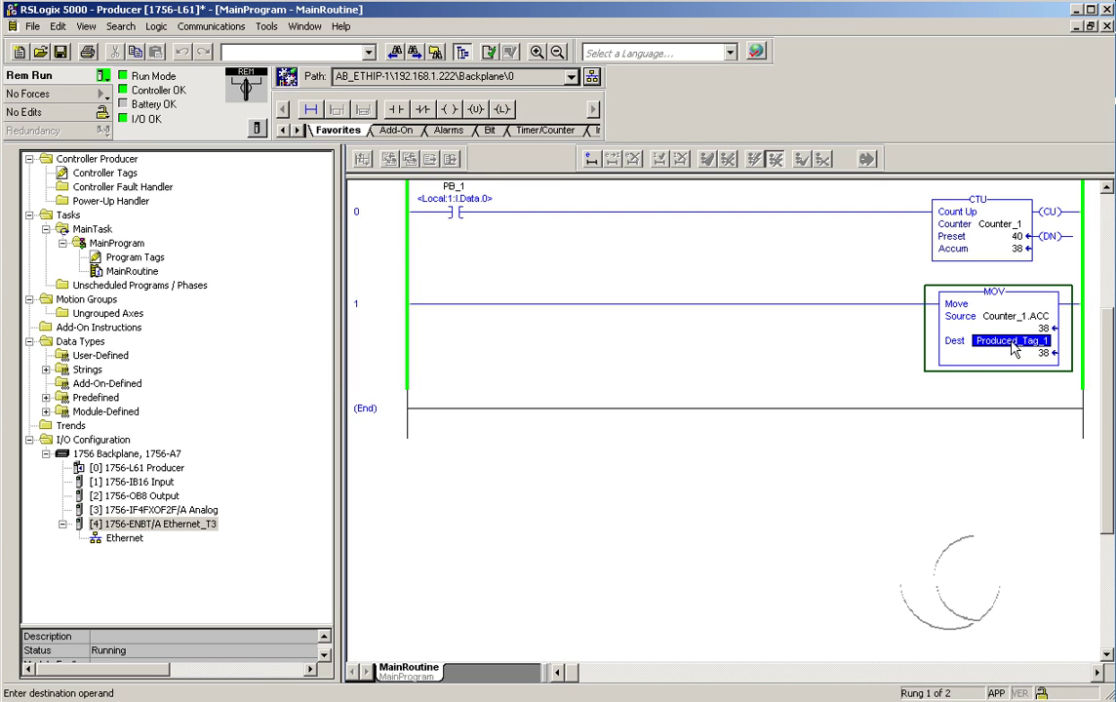
right_click(1014, 348)
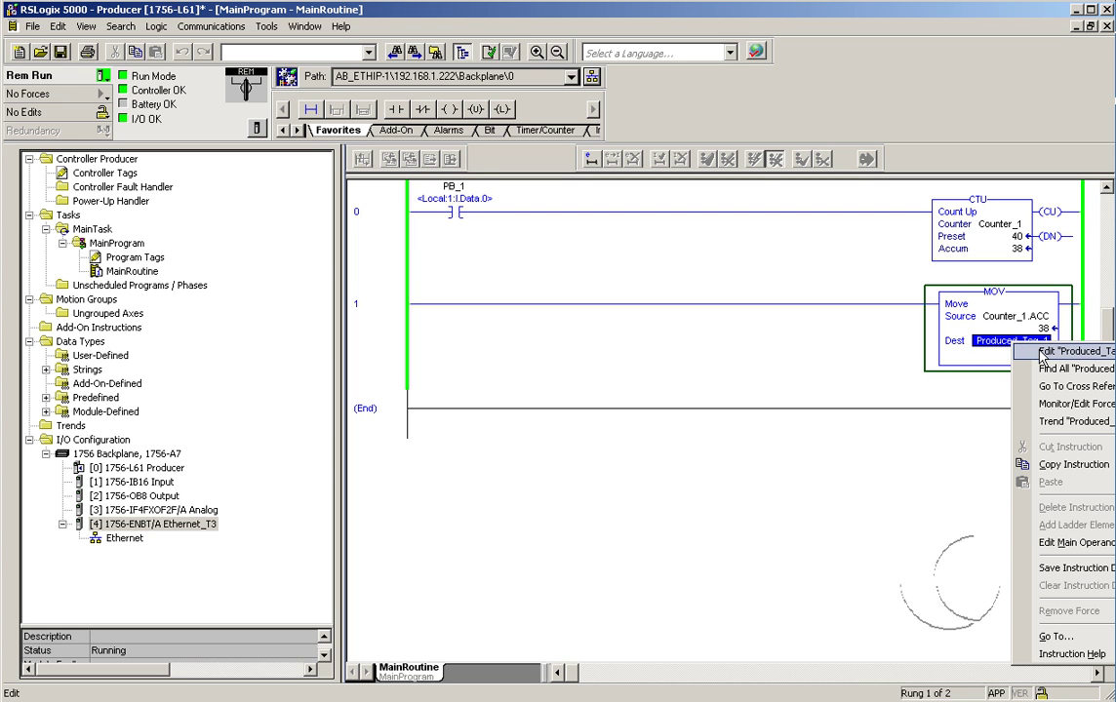
click(1044, 353)
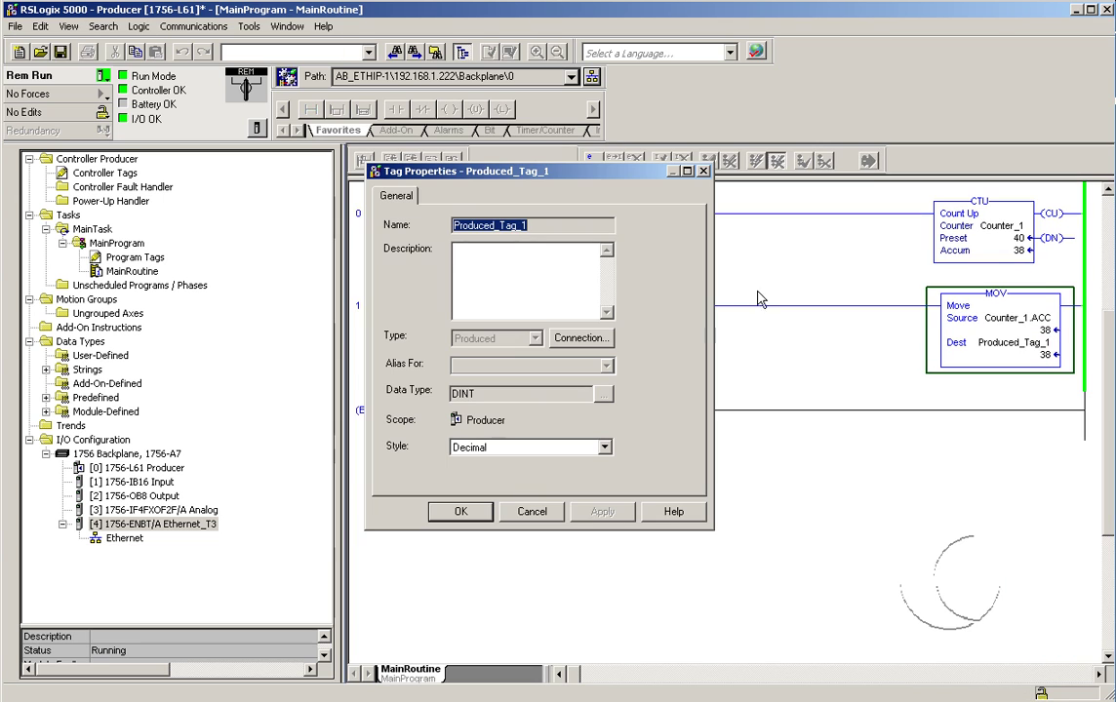
click(582, 338)
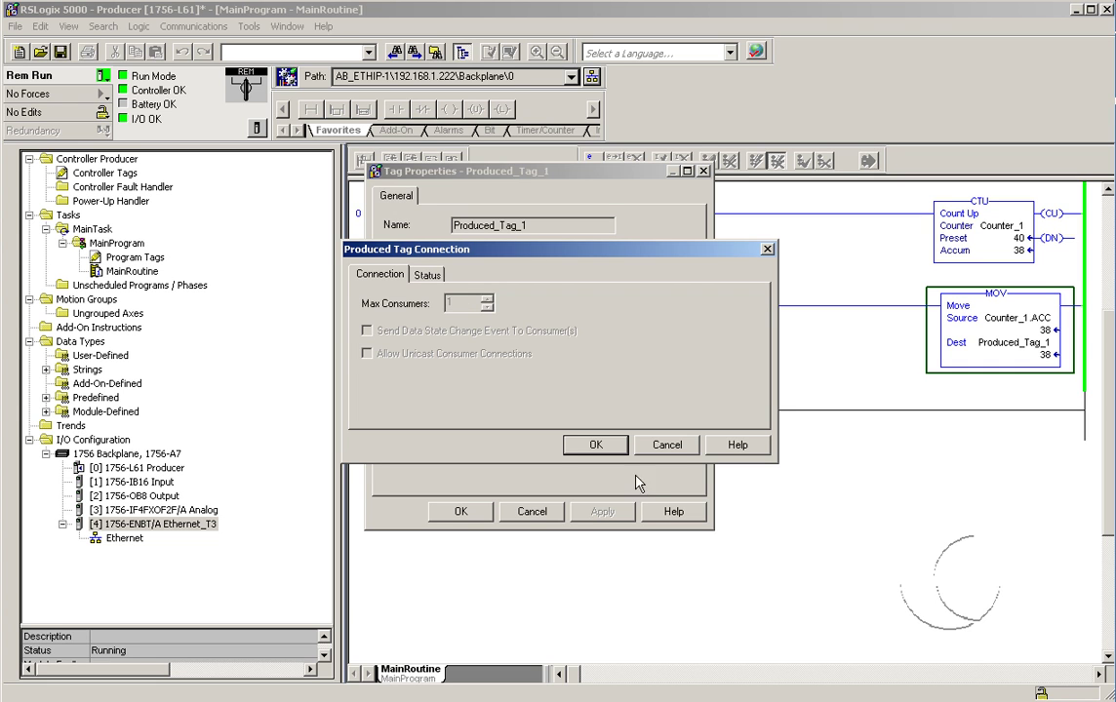
click(427, 274)
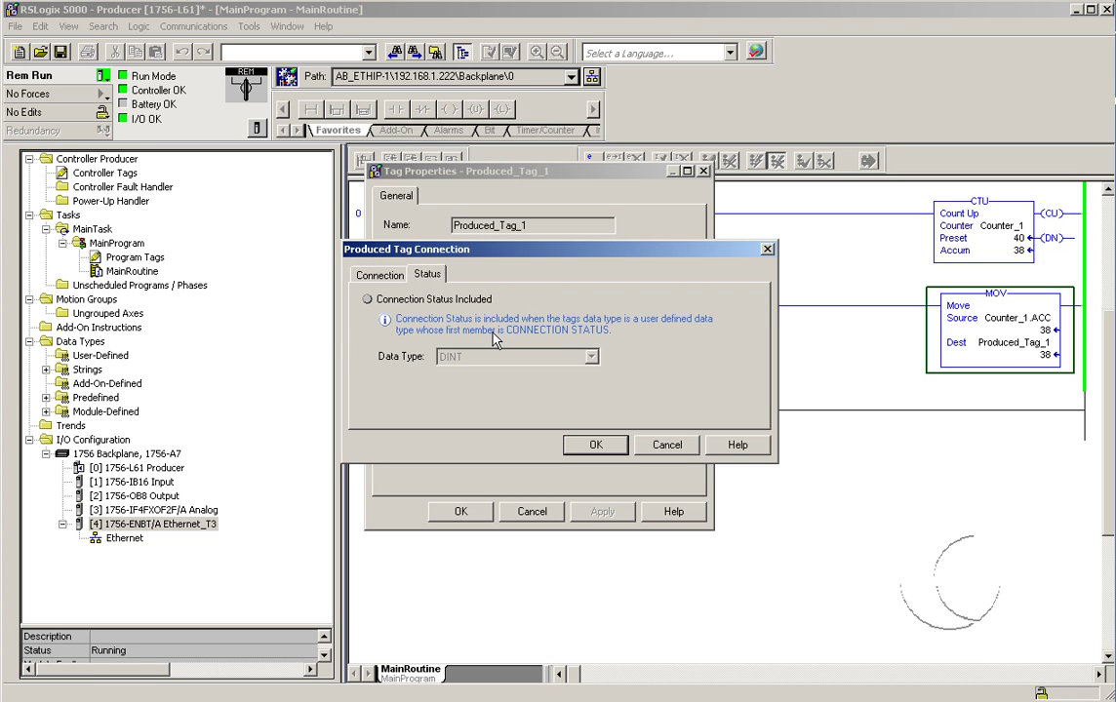
click(596, 445)
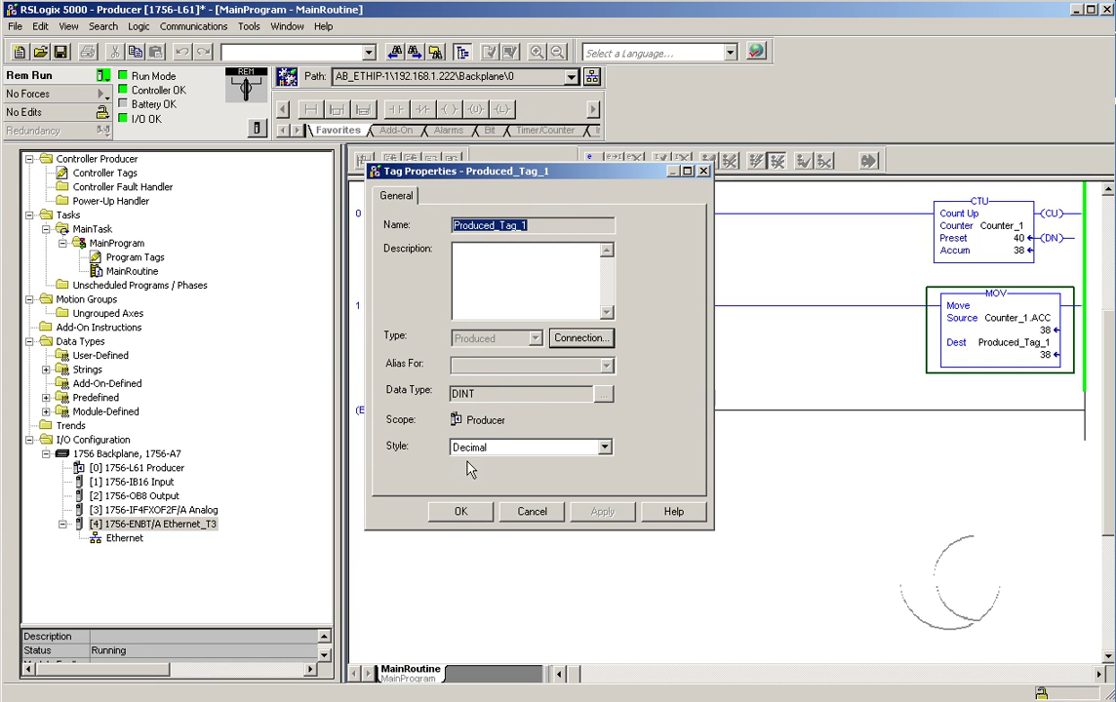
click(460, 514)
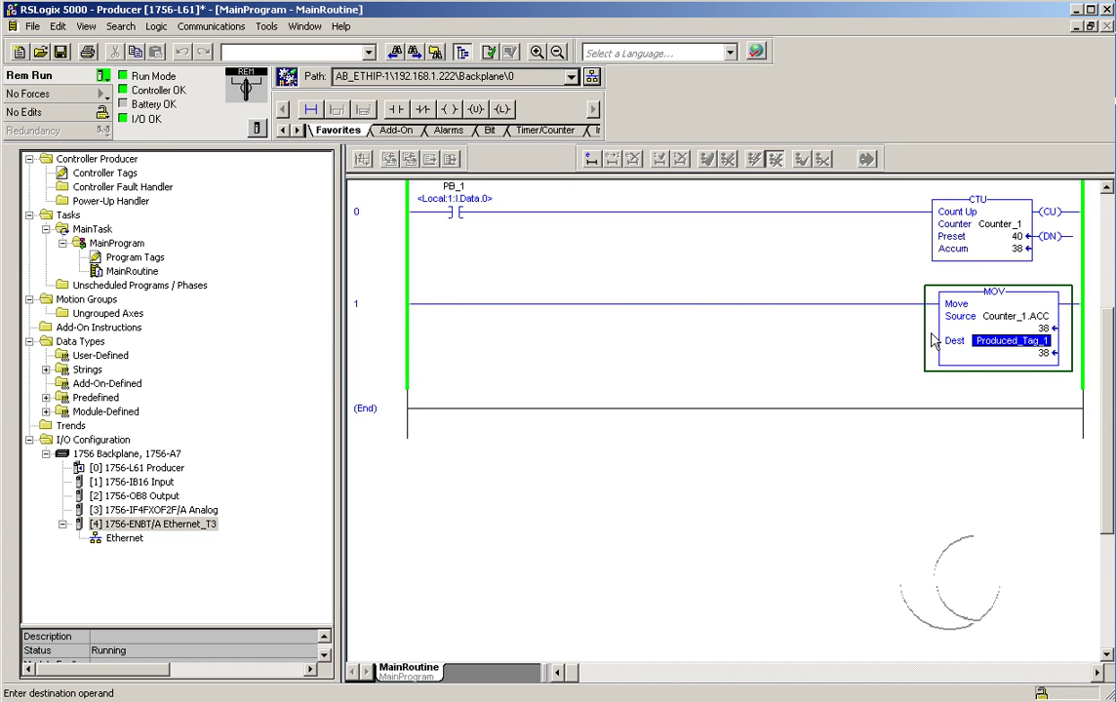
Force PB_1 on, toggle it to raise Counter_1 from 38 to 39, then remove the force
right_click(455, 215)
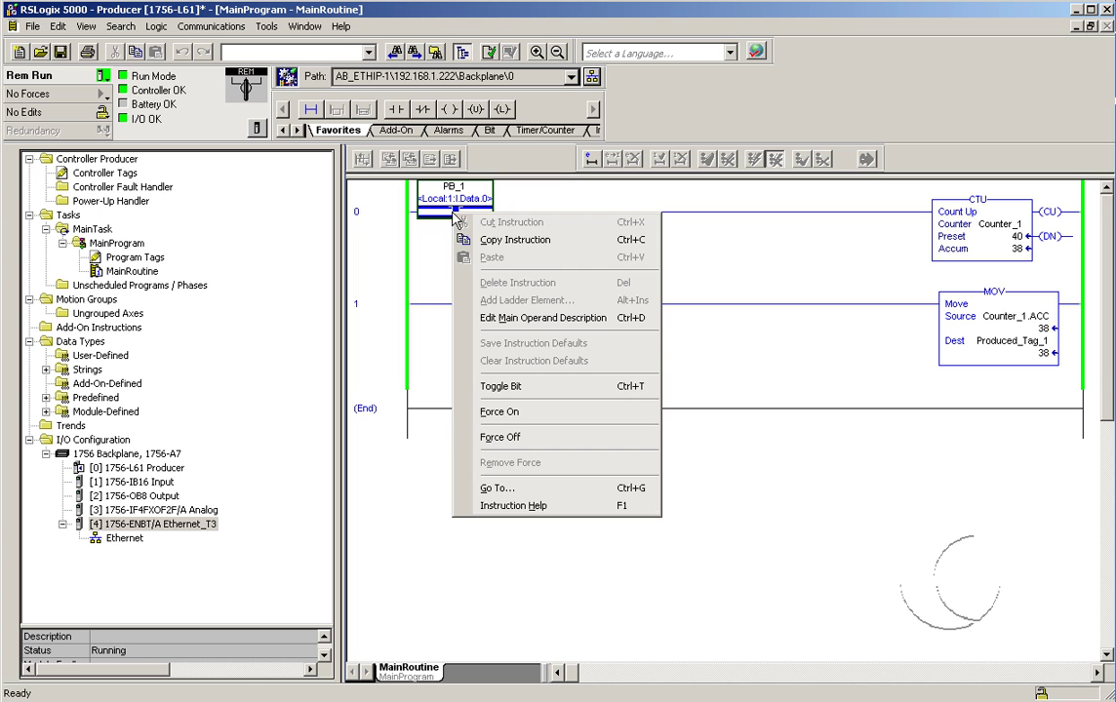
click(497, 386)
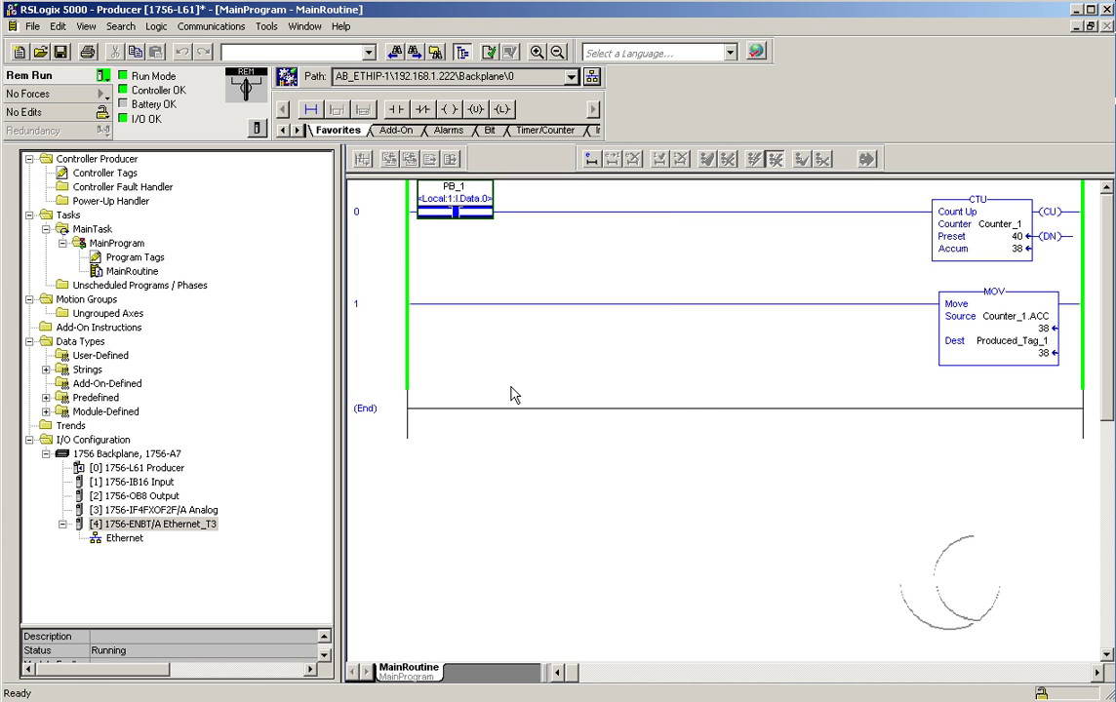
right_click(492, 215)
click(502, 439)
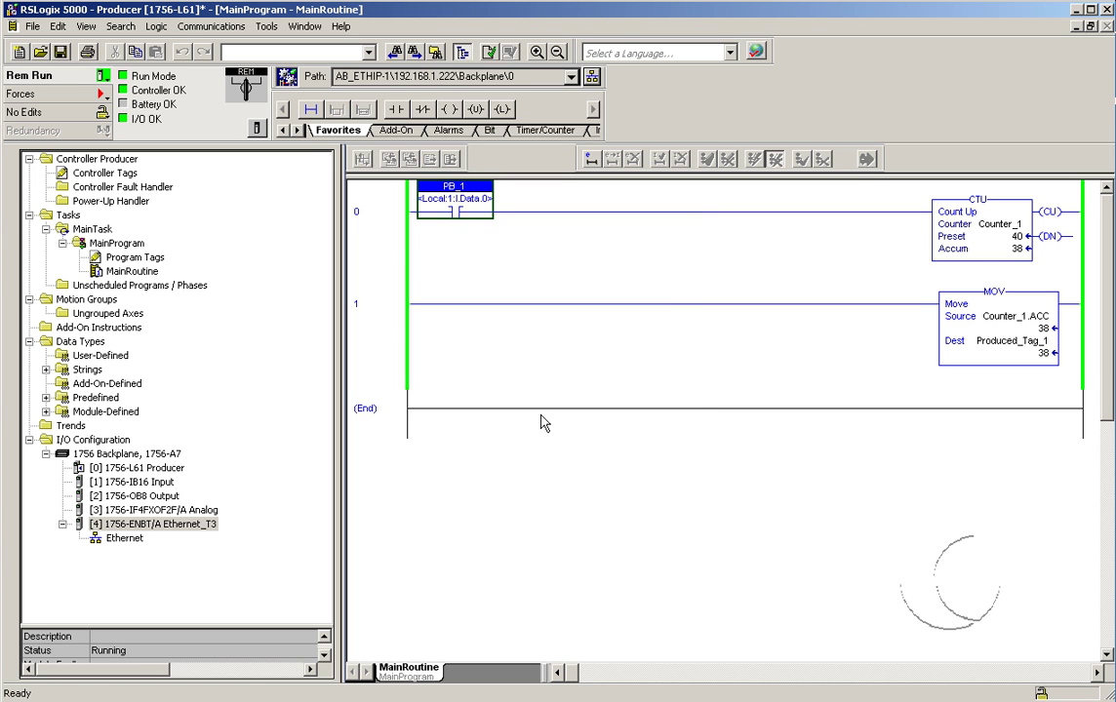
right_click(460, 210)
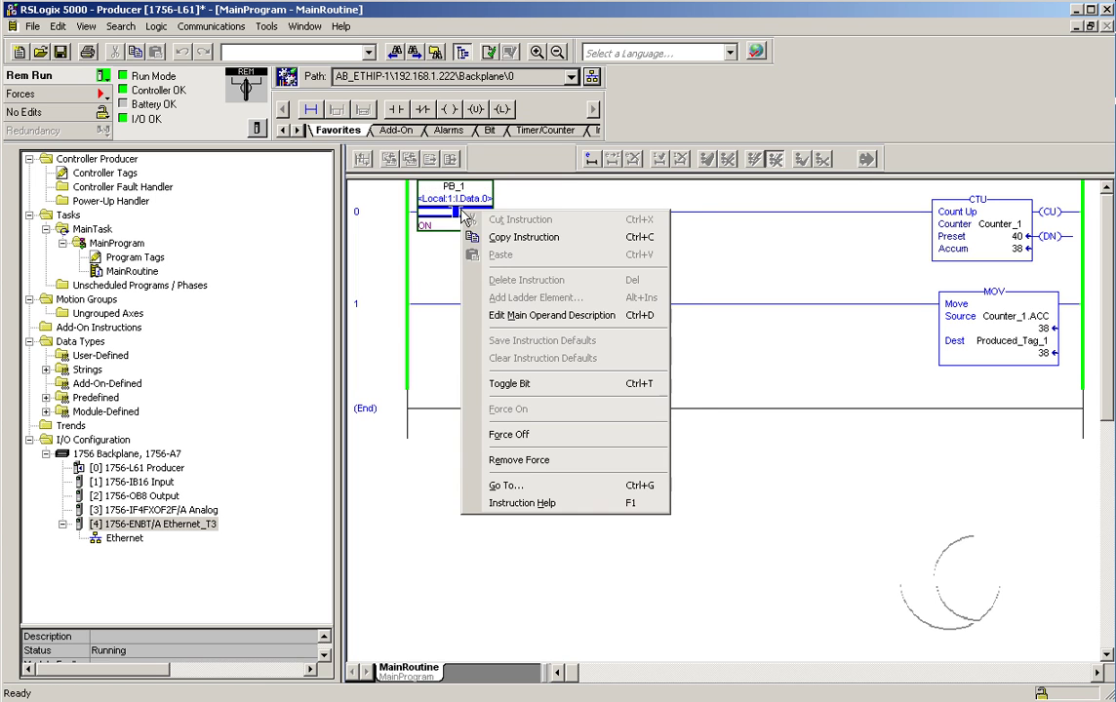
click(542, 386)
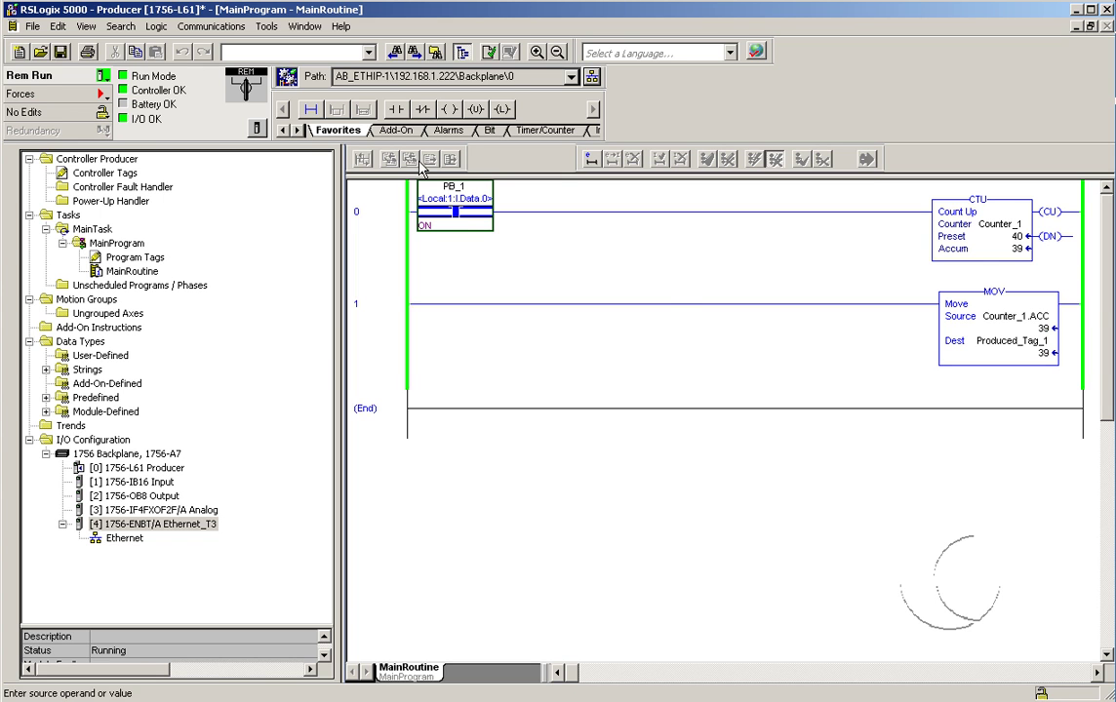
right_click(420, 207)
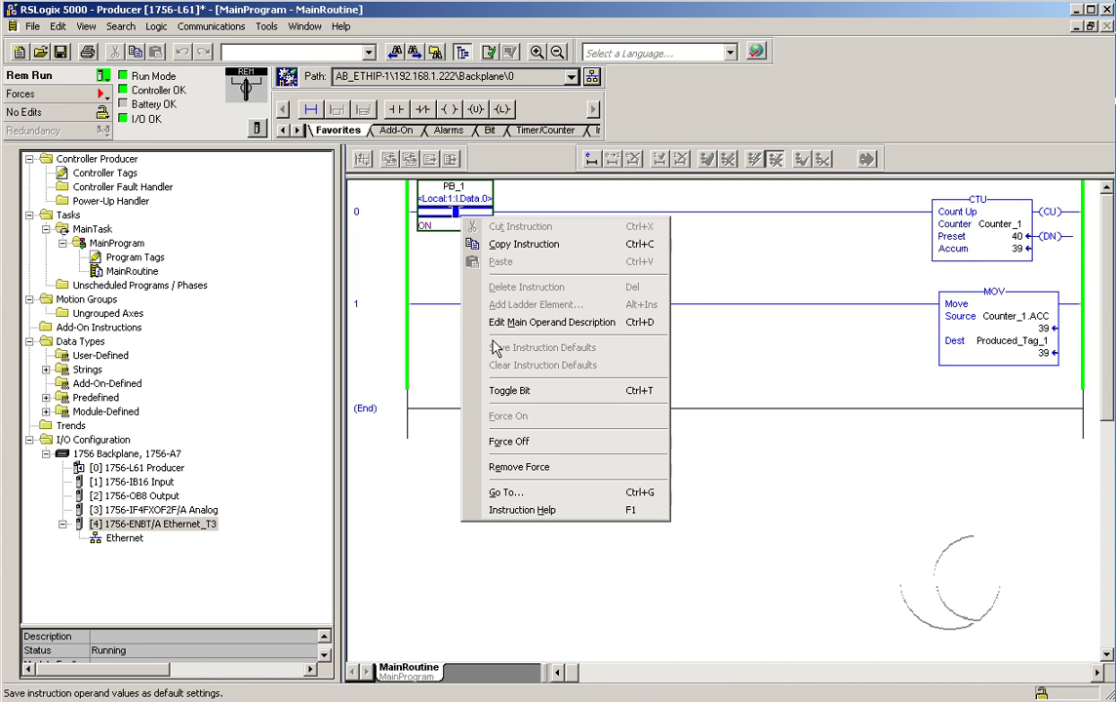
click(531, 468)
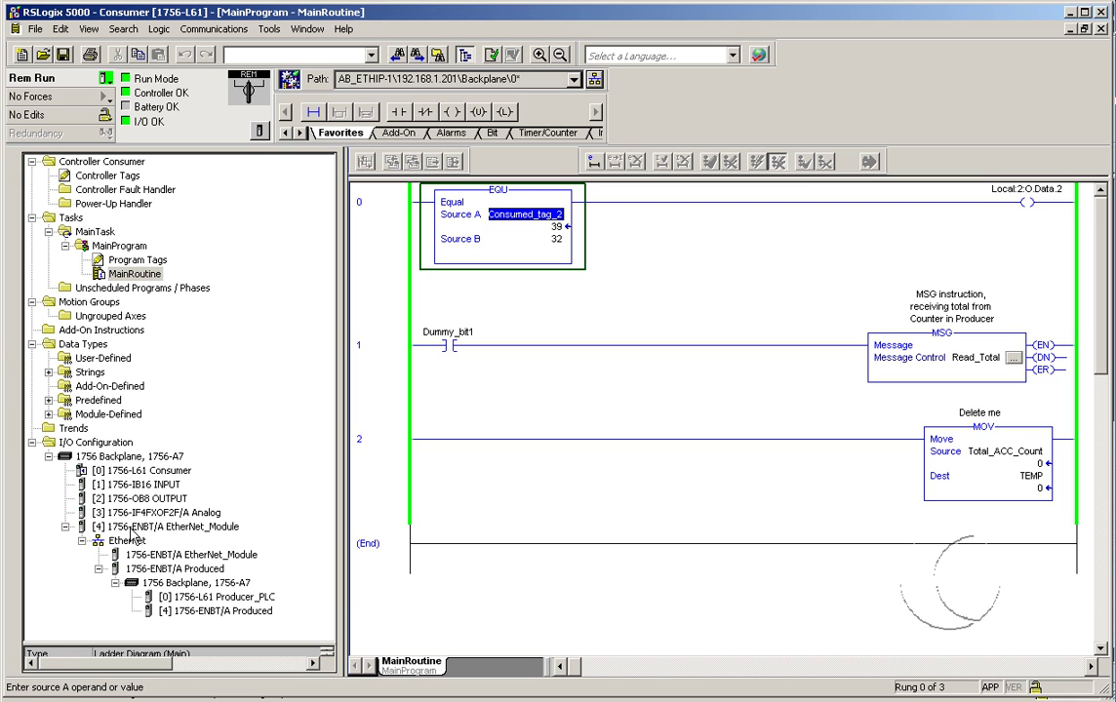
Select the Ethernet network under the Consumer's EtherNet_Module and bring up its context menu
click(131, 527)
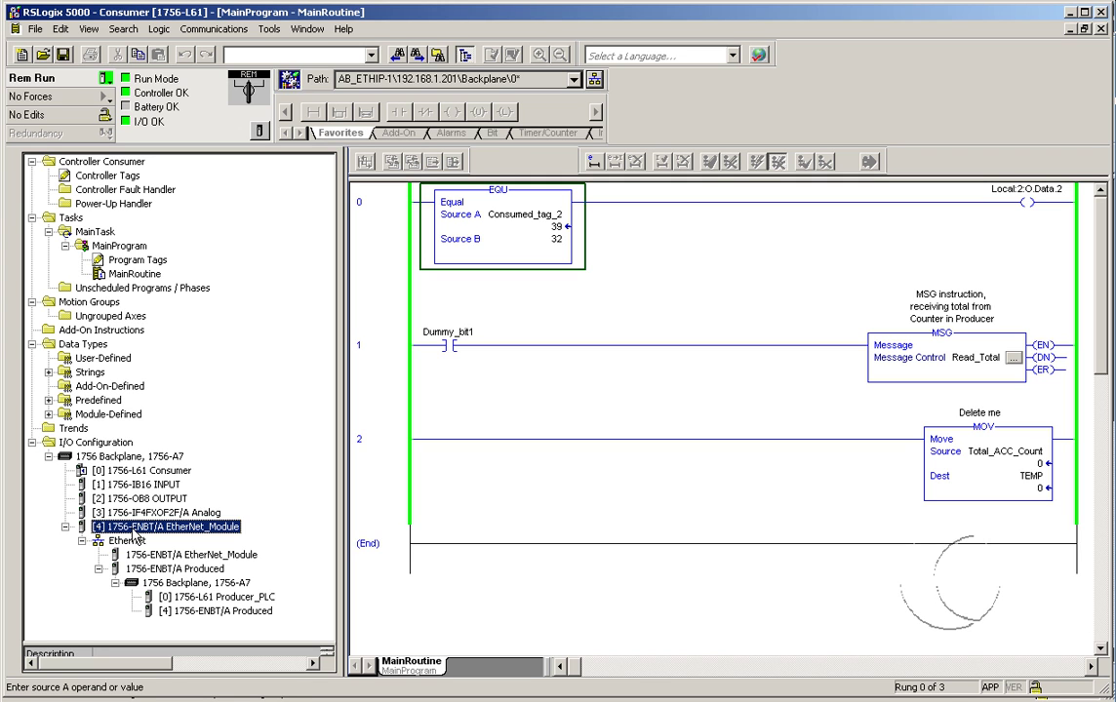
click(133, 541)
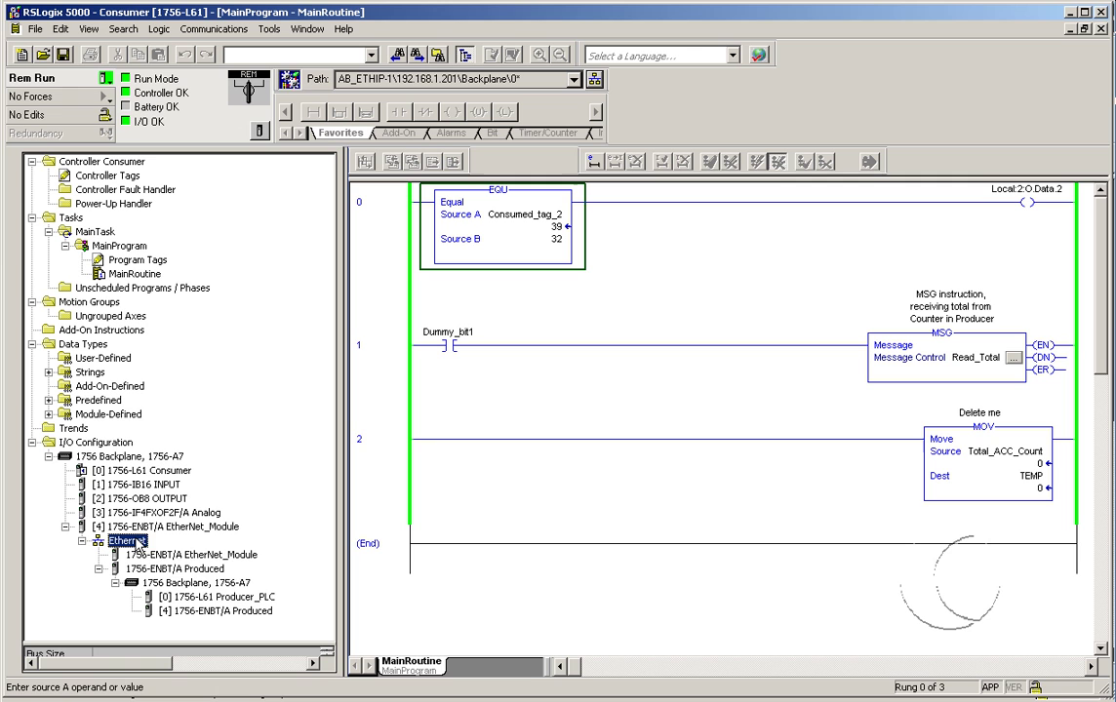
right_click(139, 544)
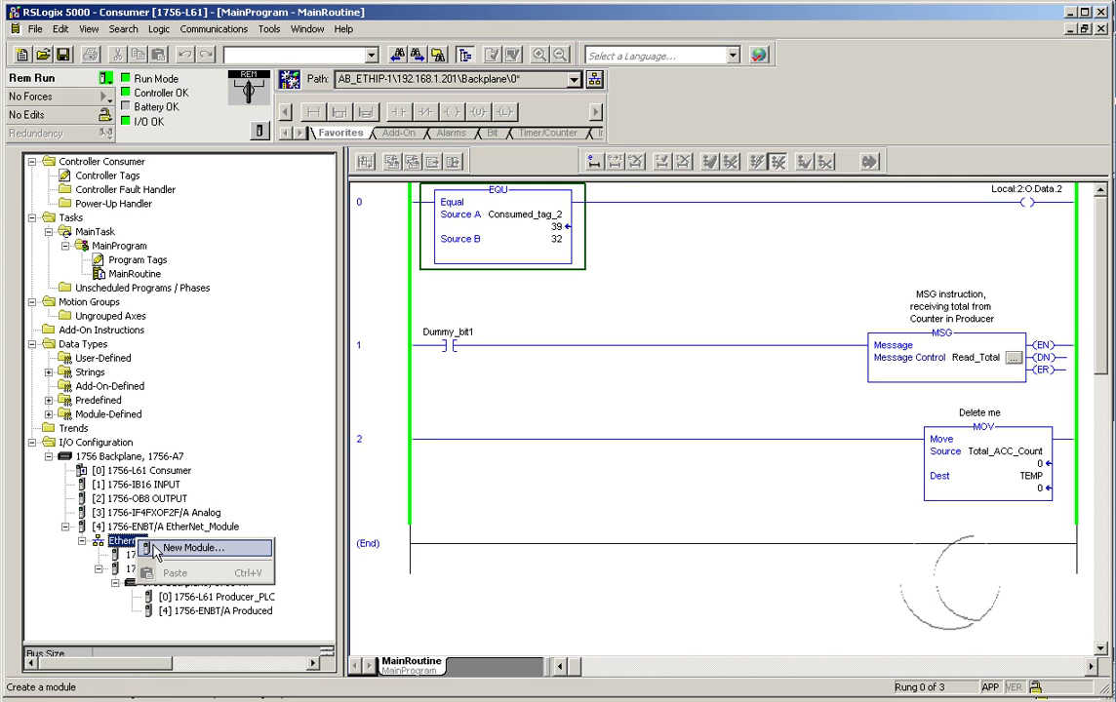
click(247, 449)
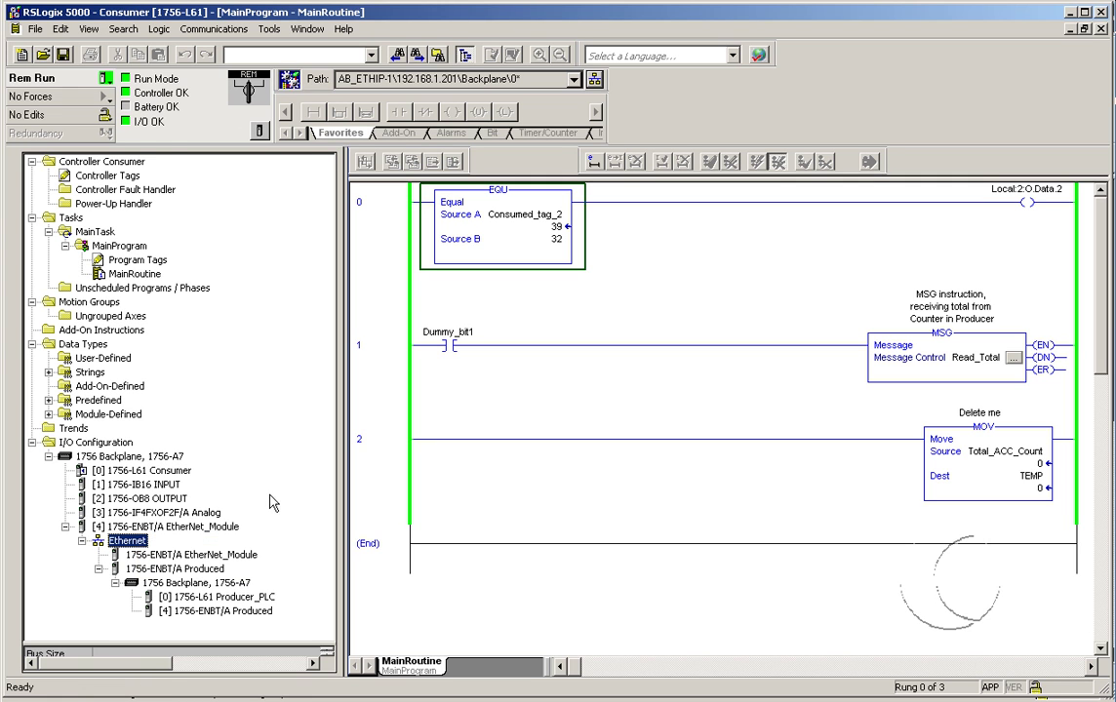
right_click(141, 547)
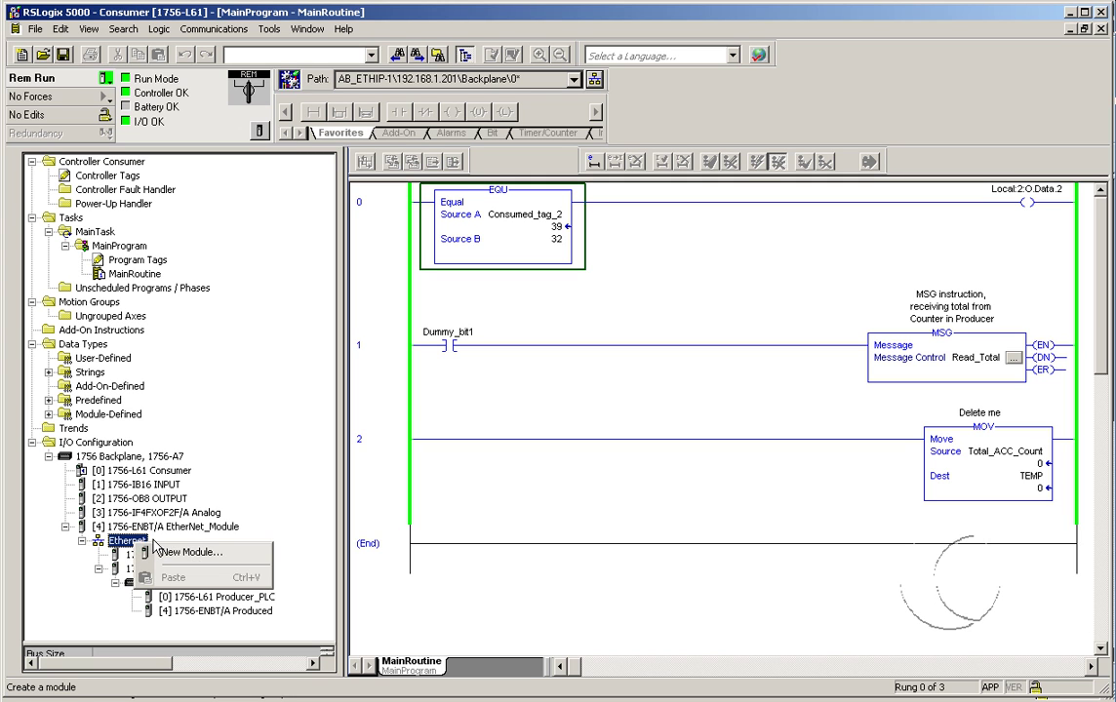
click(142, 544)
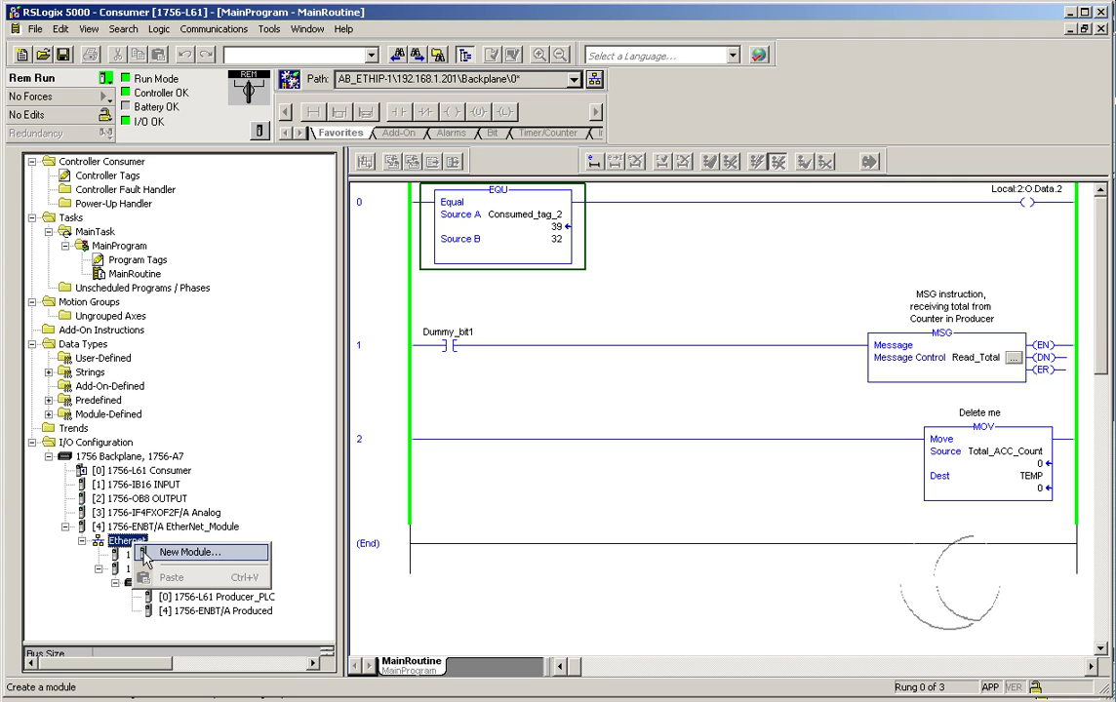
Start a new 1756-ENBT/A Ethernet bridge at major revision 4 under the Ethernet network
click(144, 555)
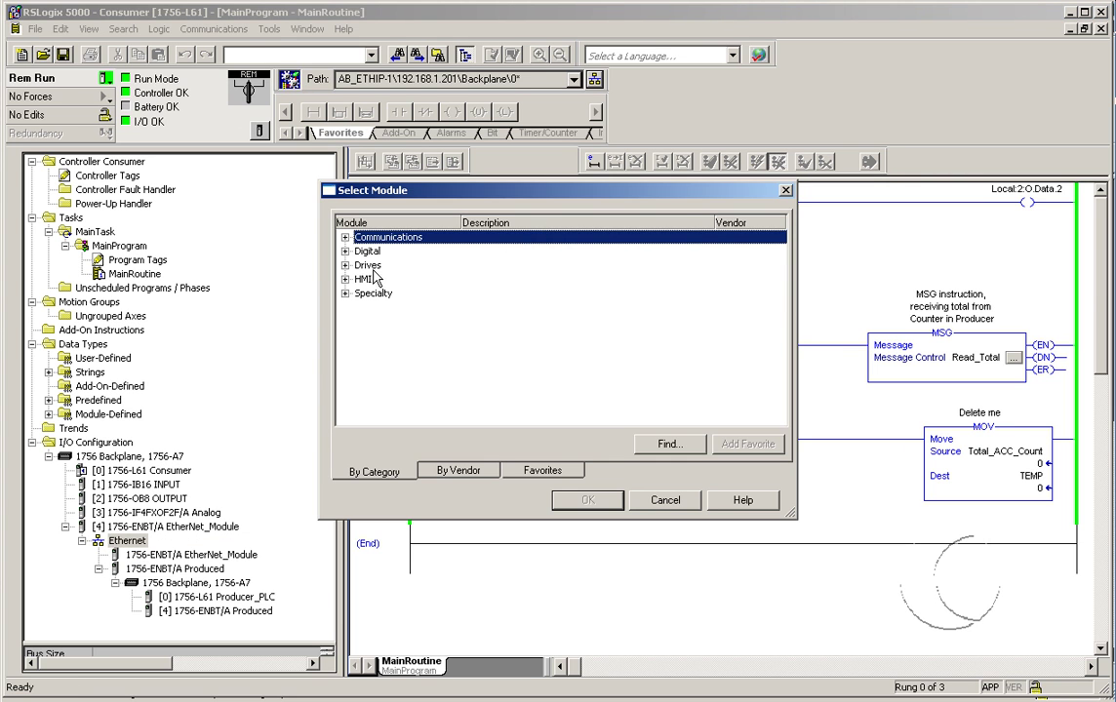
click(344, 237)
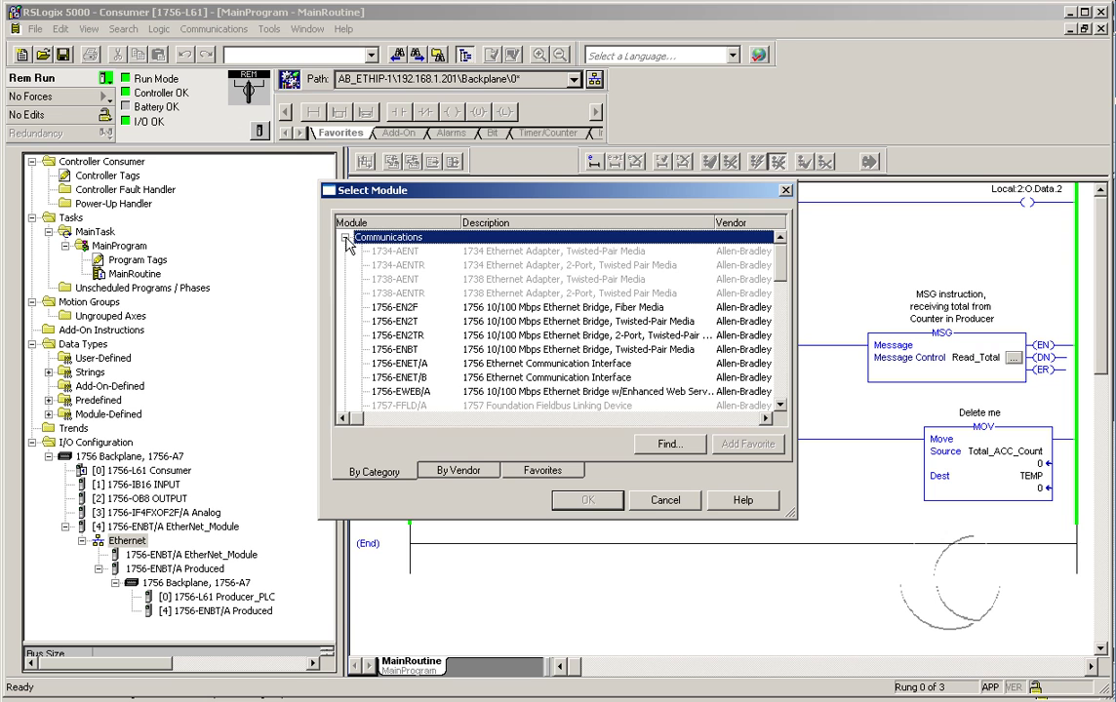
click(455, 350)
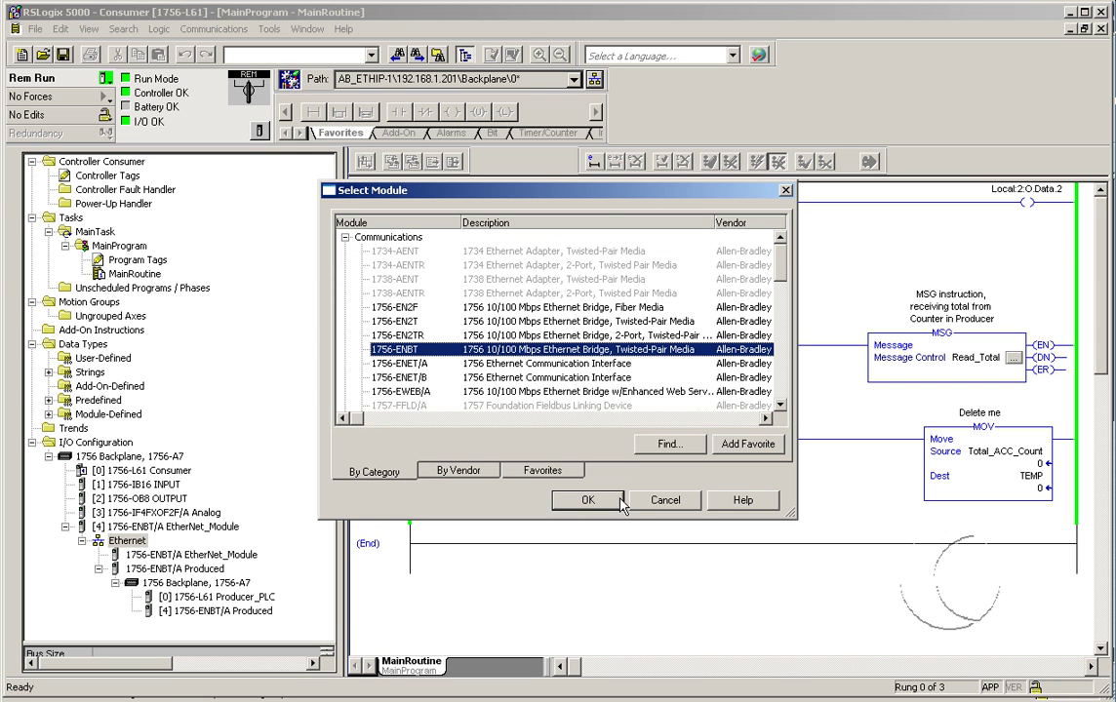
click(575, 502)
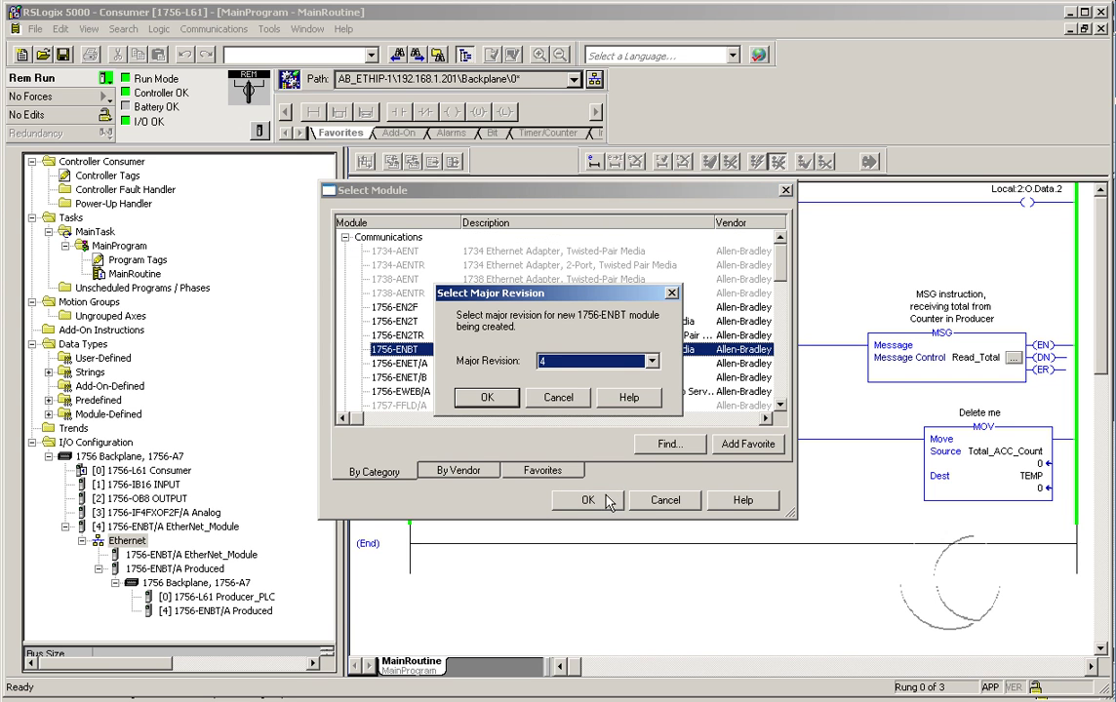
click(496, 398)
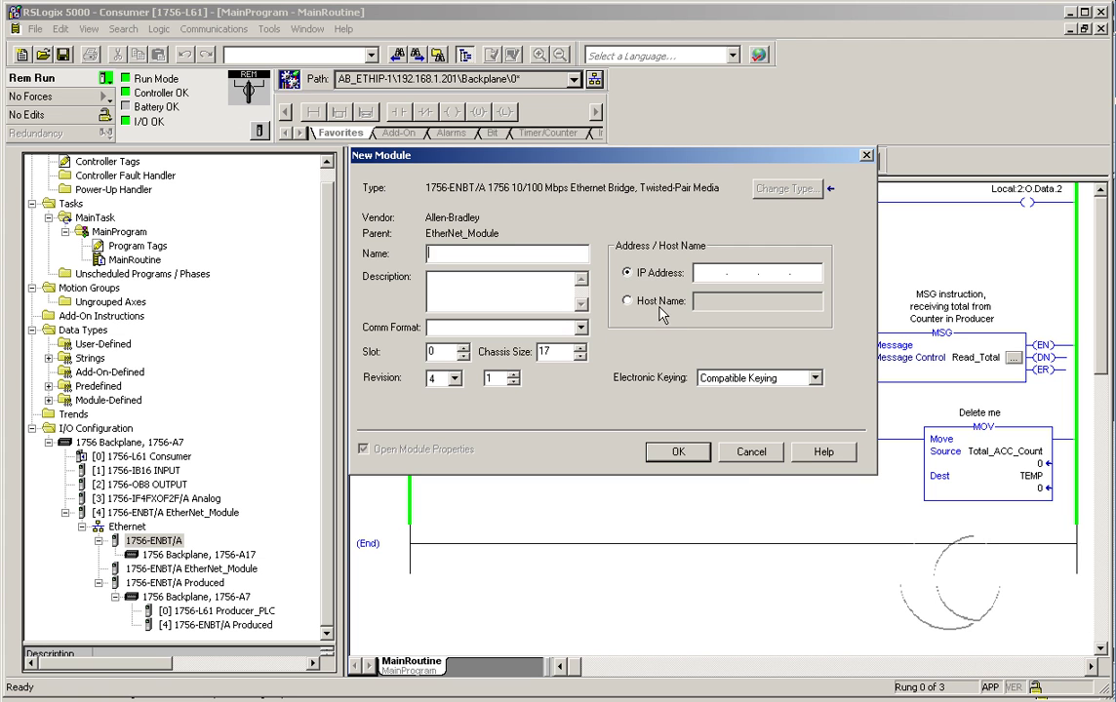
Cancel the new module, then select the 1756-ENBT/A Produced module and its 1756-A7 backplane
click(751, 454)
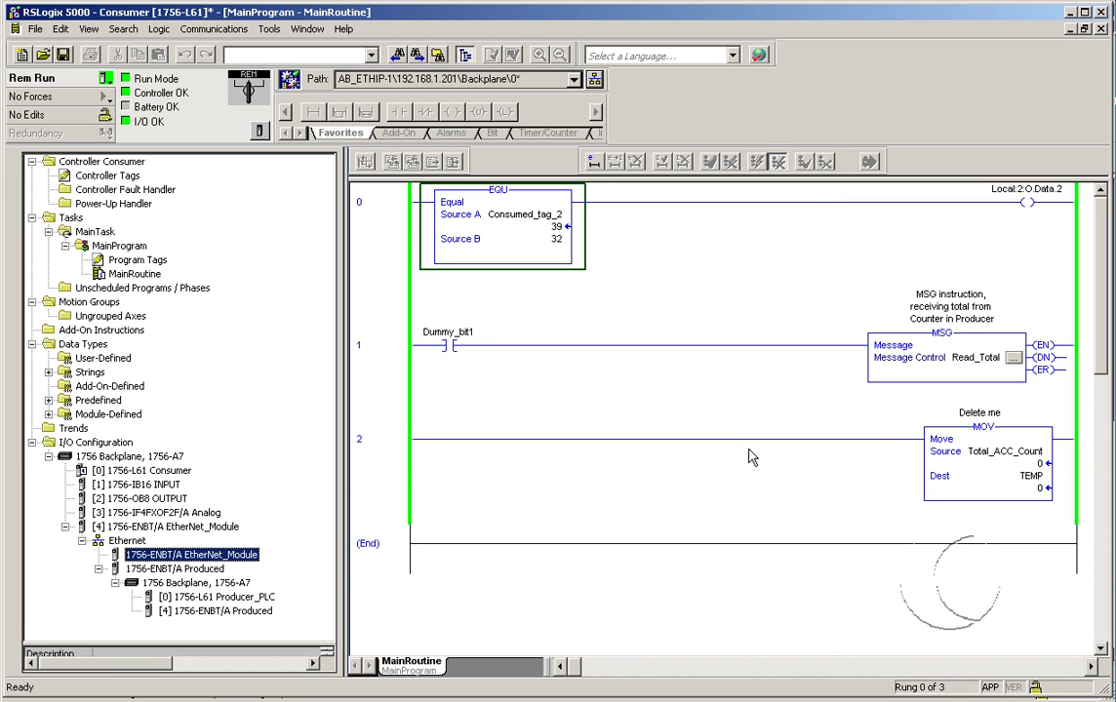
click(170, 569)
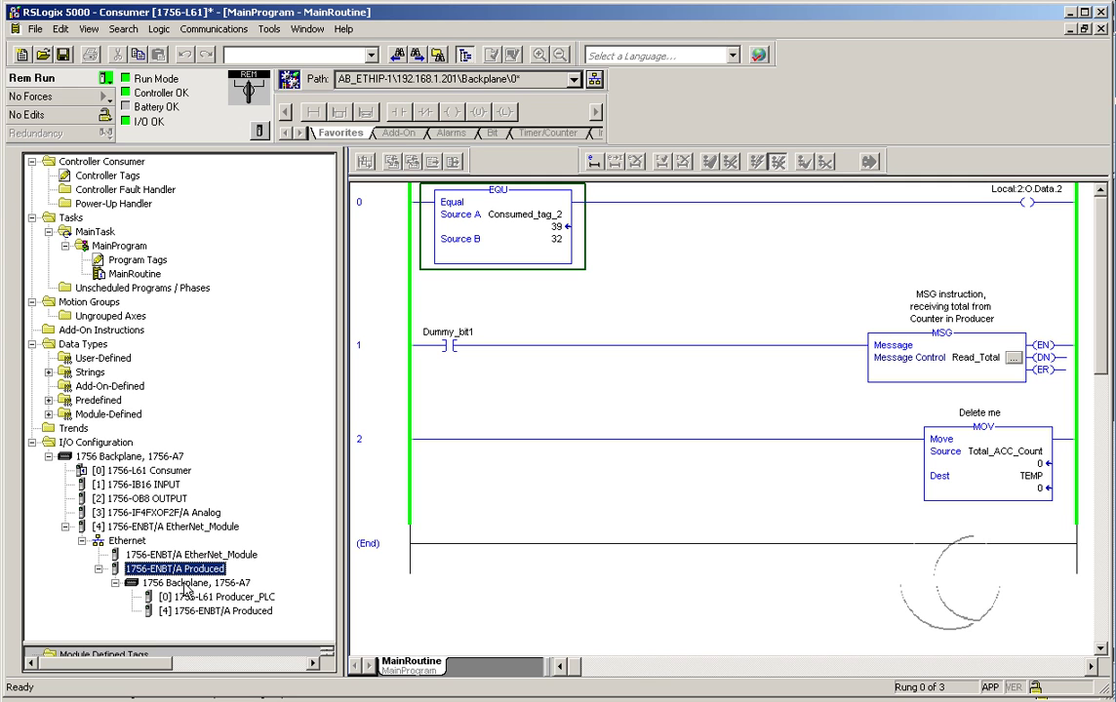
click(185, 584)
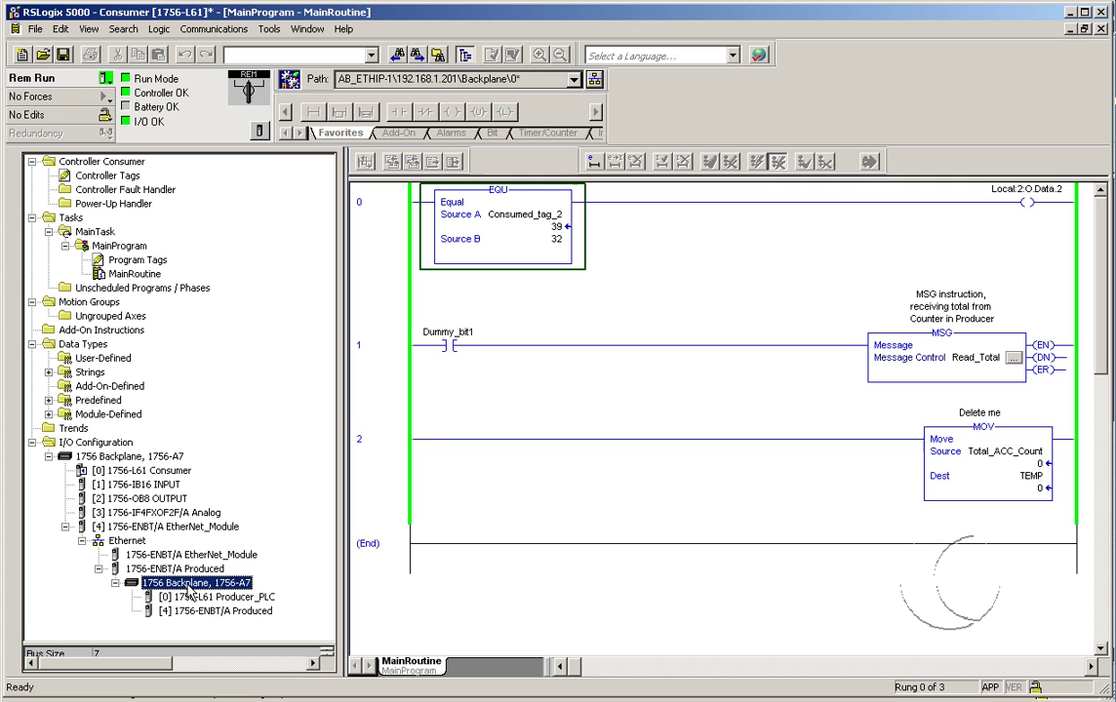
right_click(186, 587)
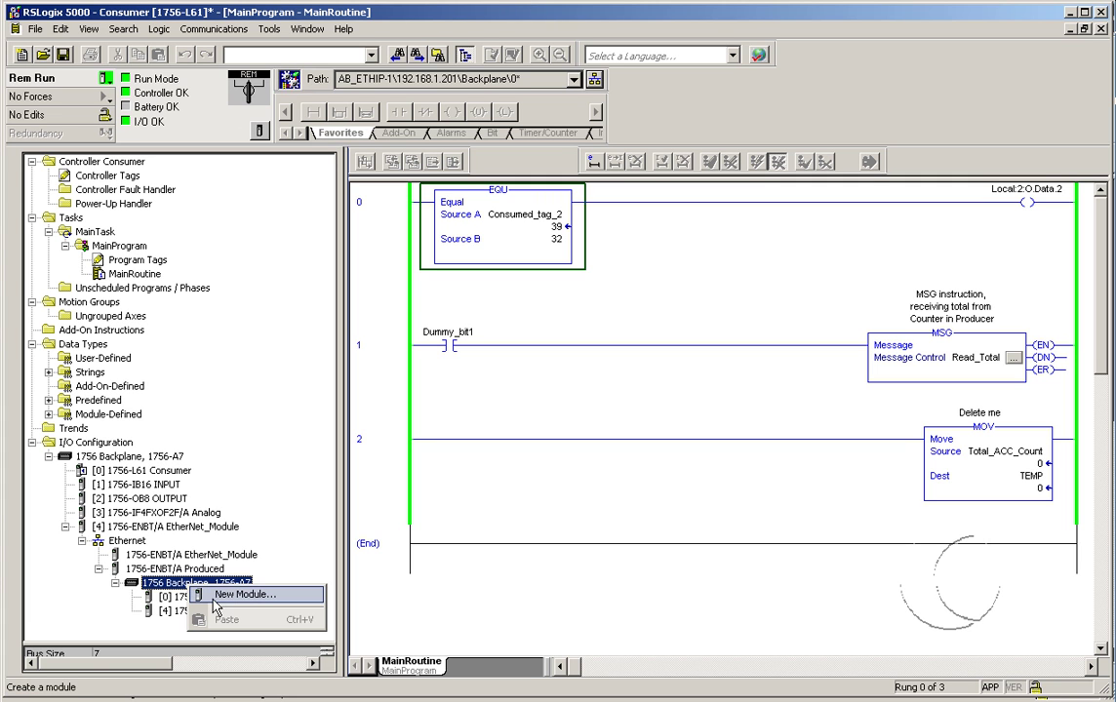
click(221, 604)
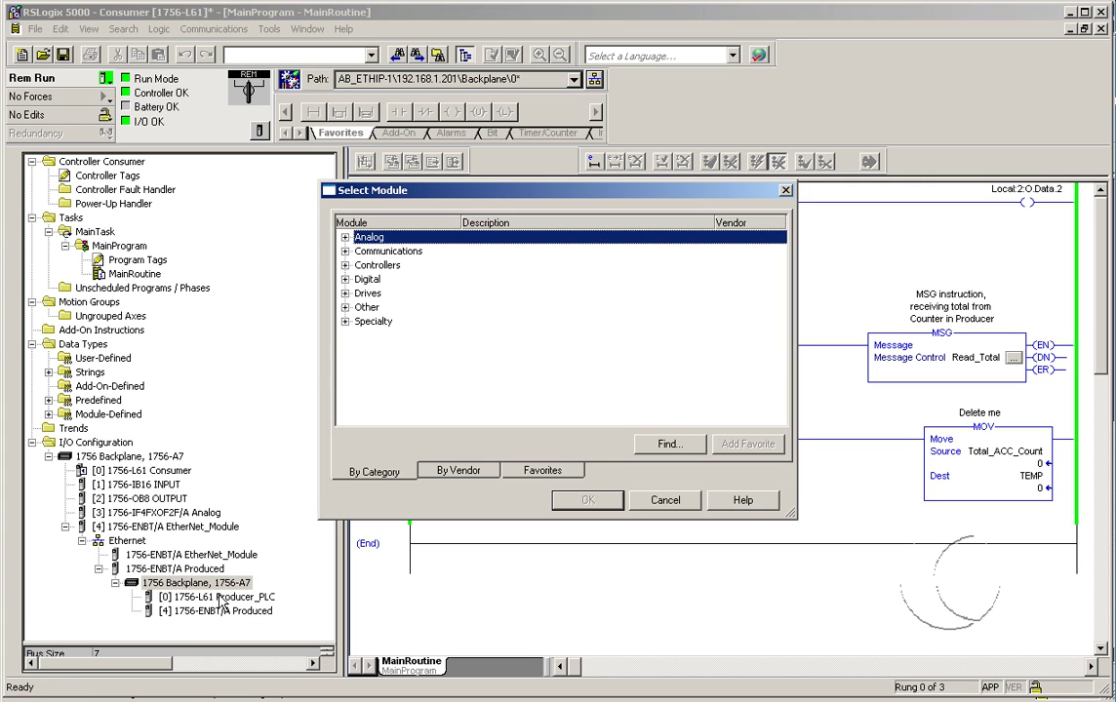
click(345, 264)
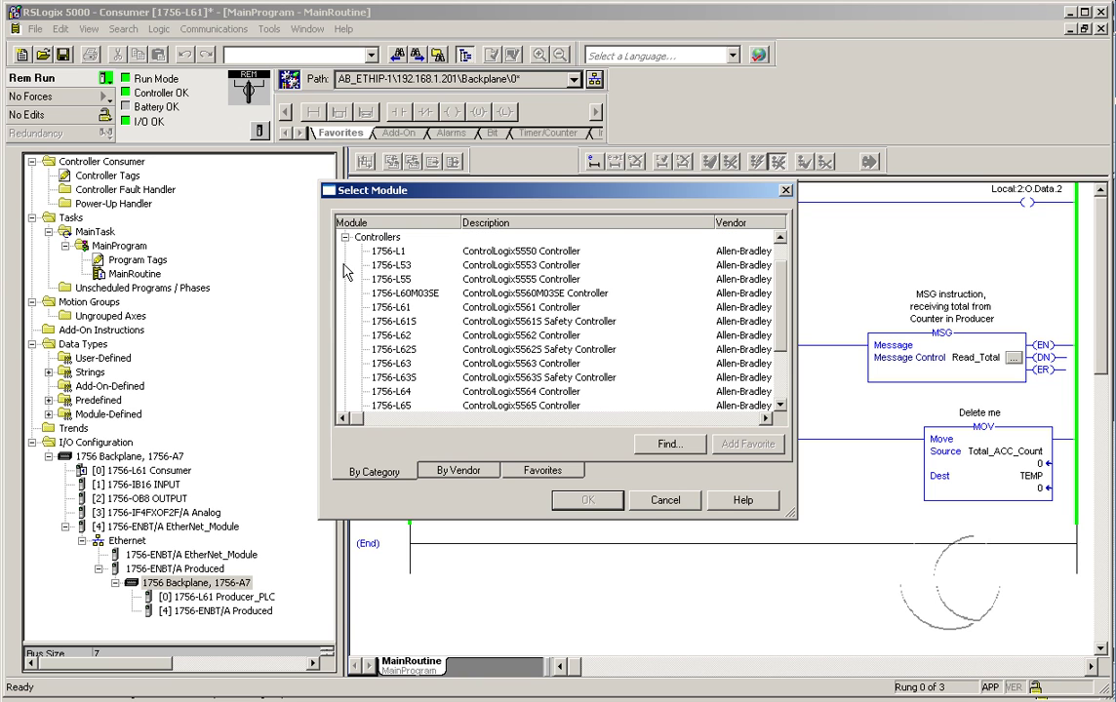
click(394, 310)
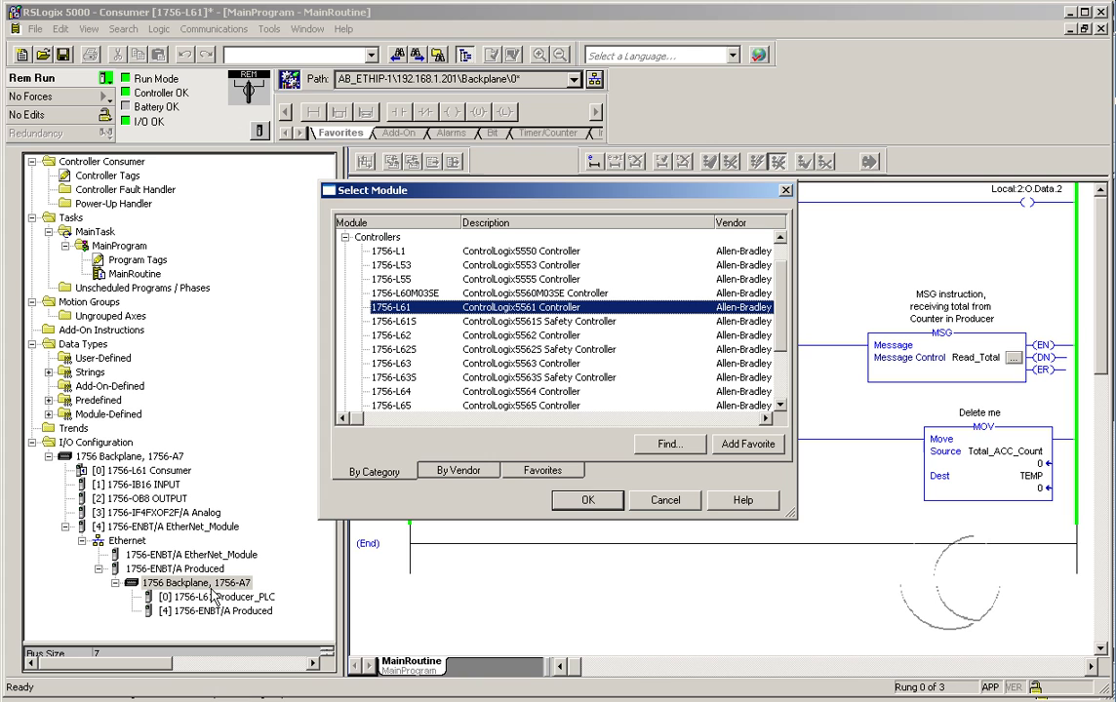
click(585, 503)
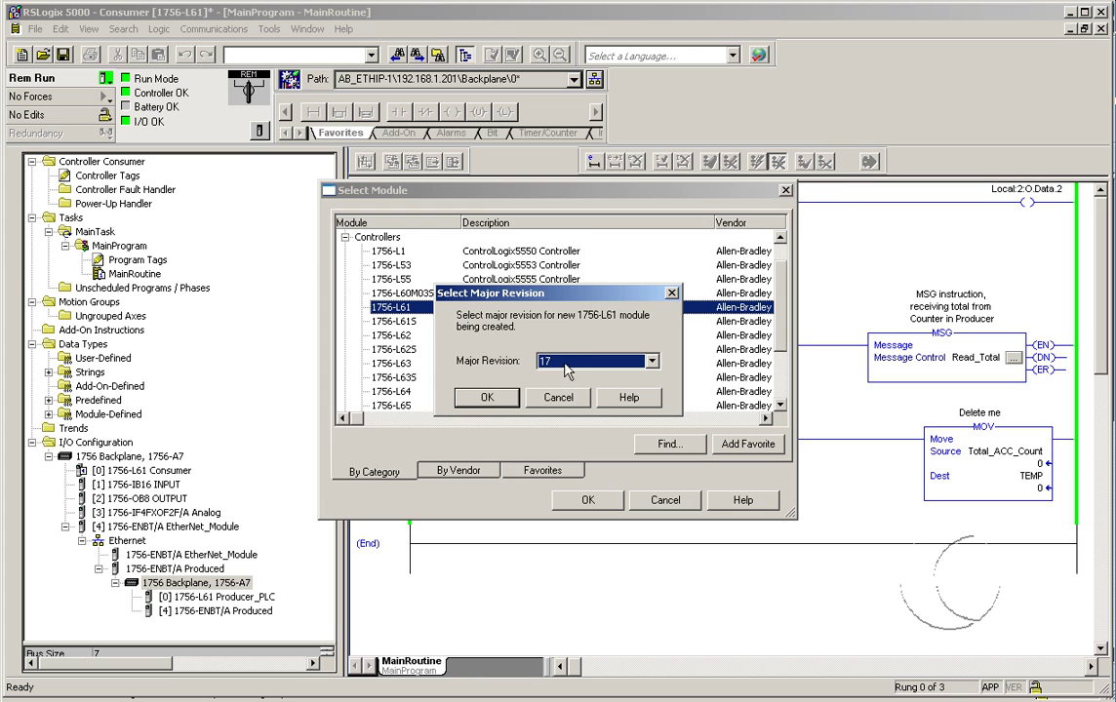
click(481, 398)
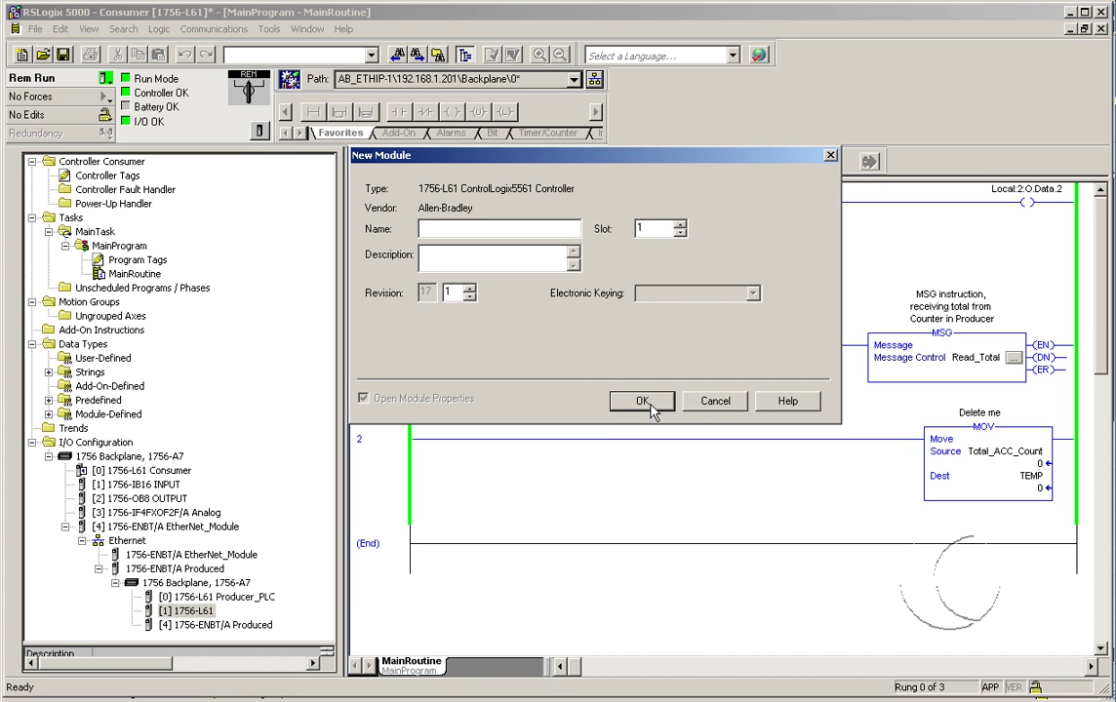
click(715, 403)
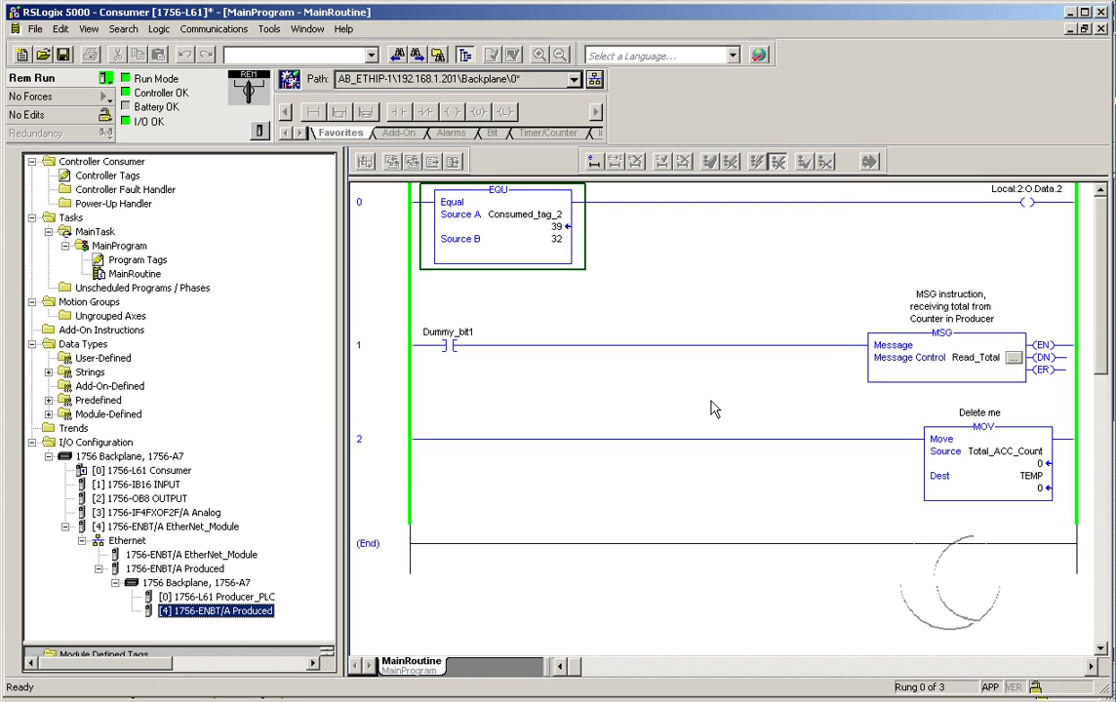
Take the Consumer offline and open Consumed_tag_2's Tag Properties, keeping its type Consumed
click(105, 78)
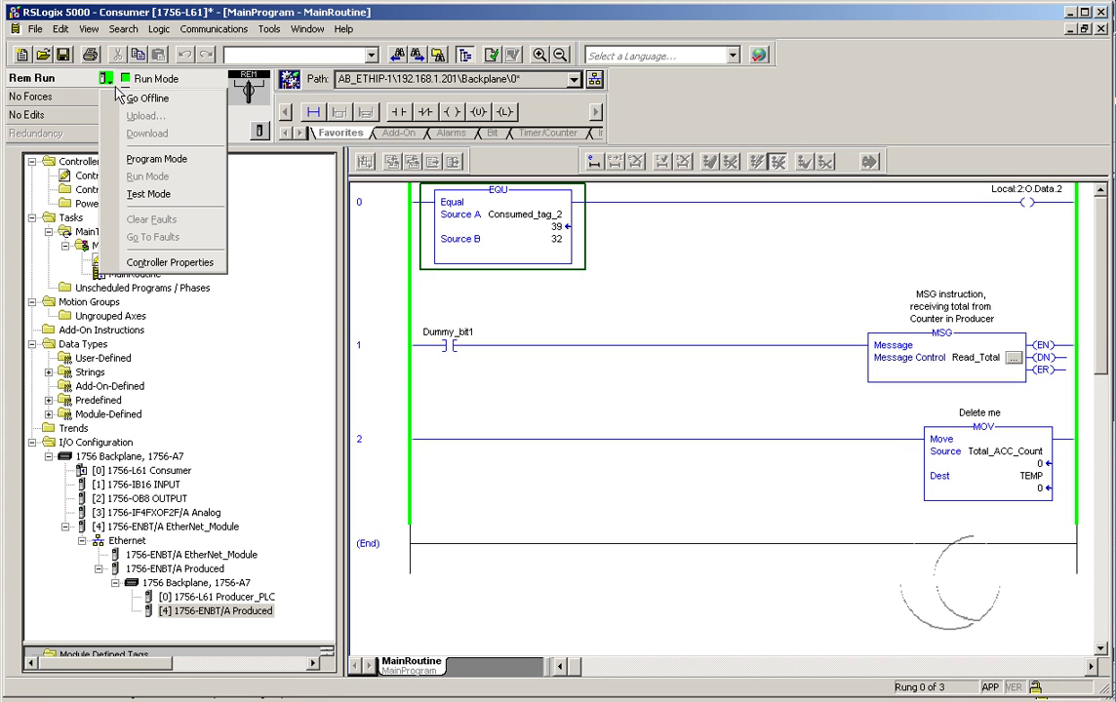
click(147, 98)
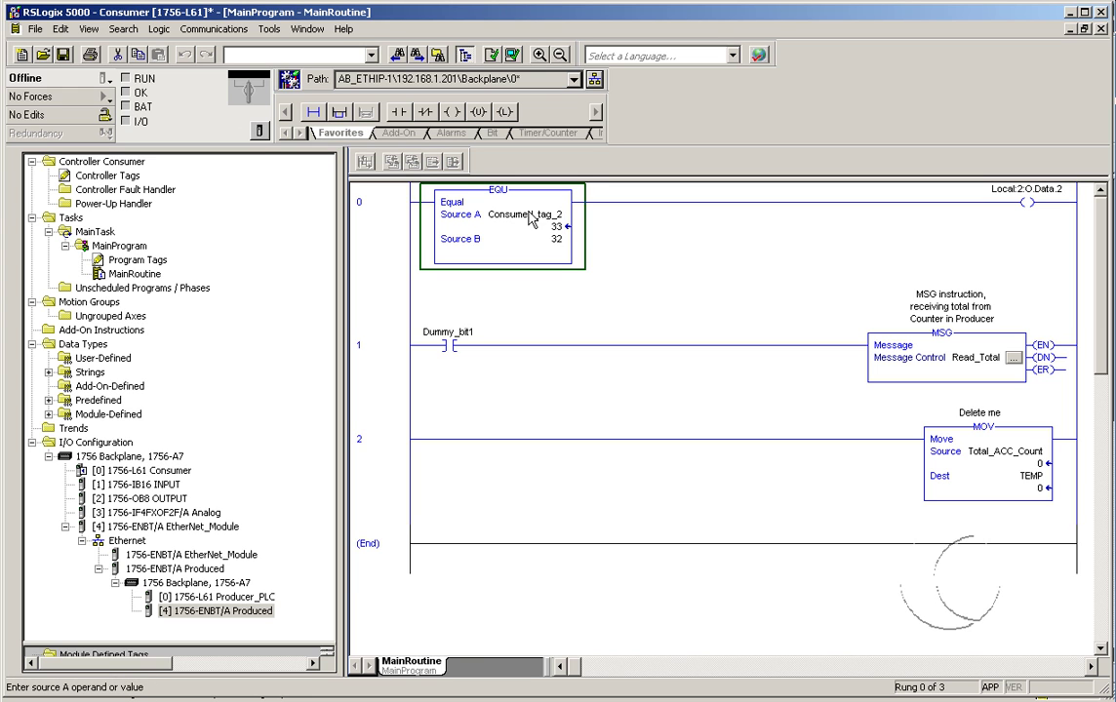
mouse_move(529, 221)
right_click(519, 222)
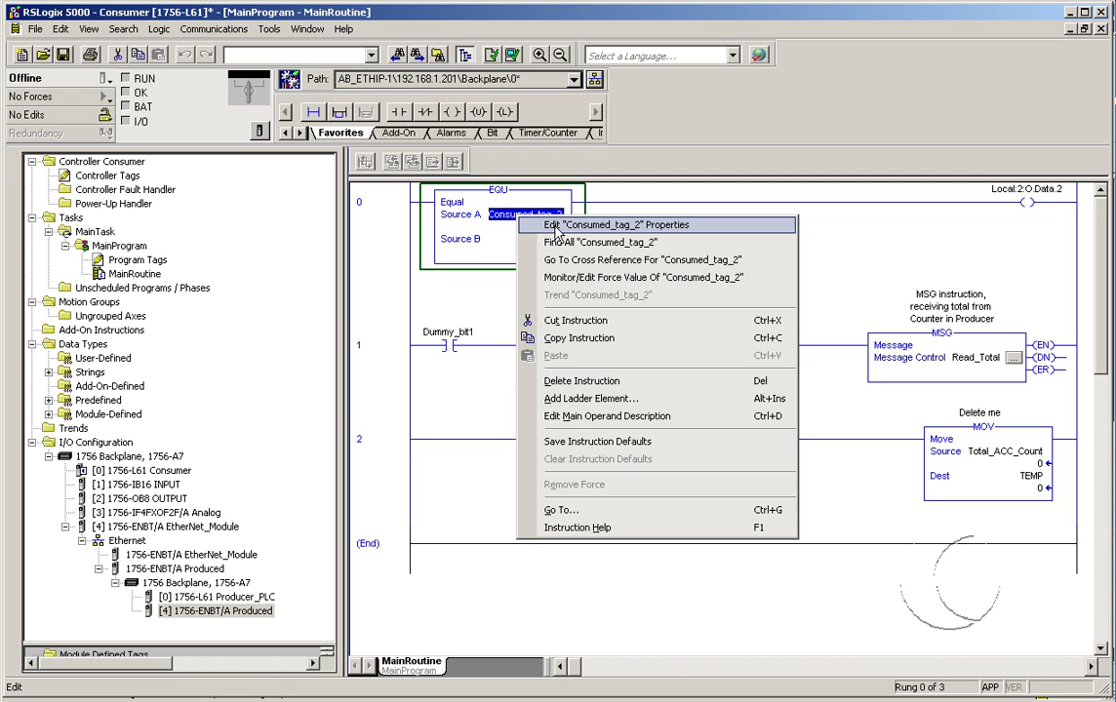
click(555, 226)
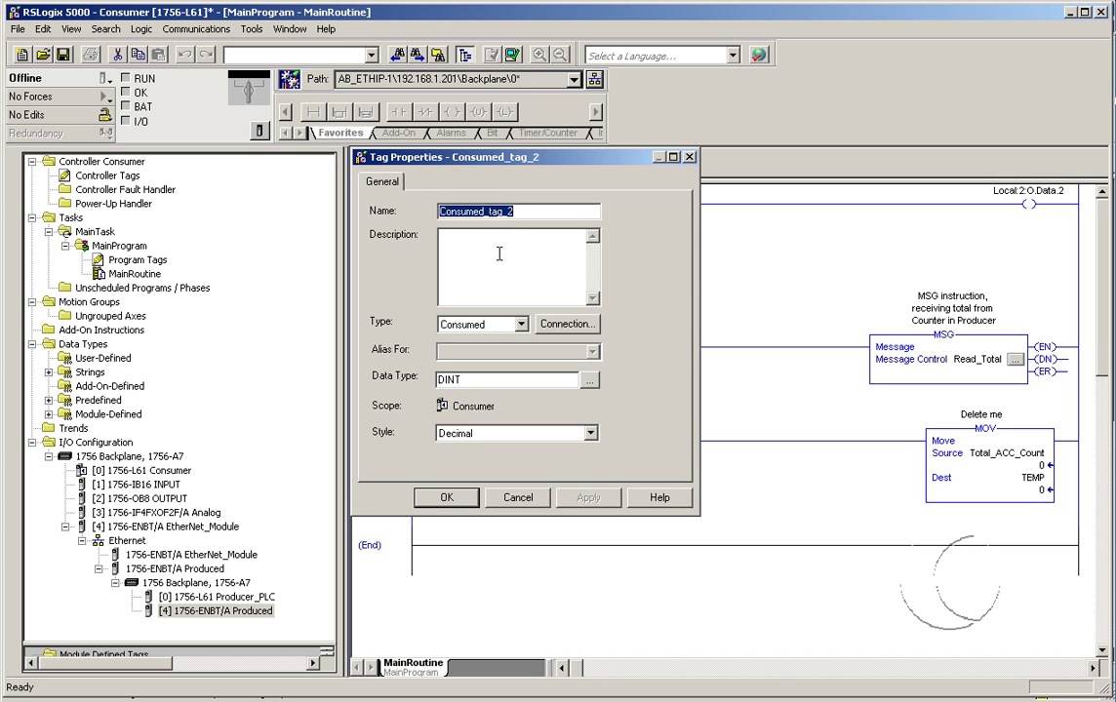
click(521, 330)
click(523, 332)
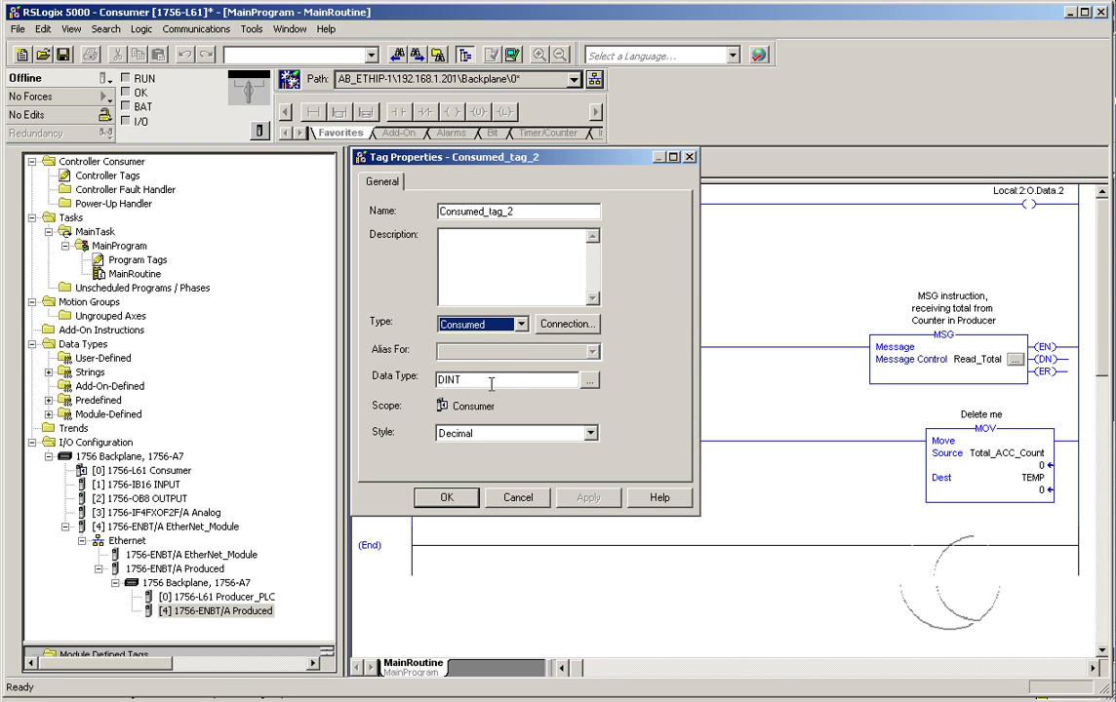
click(558, 331)
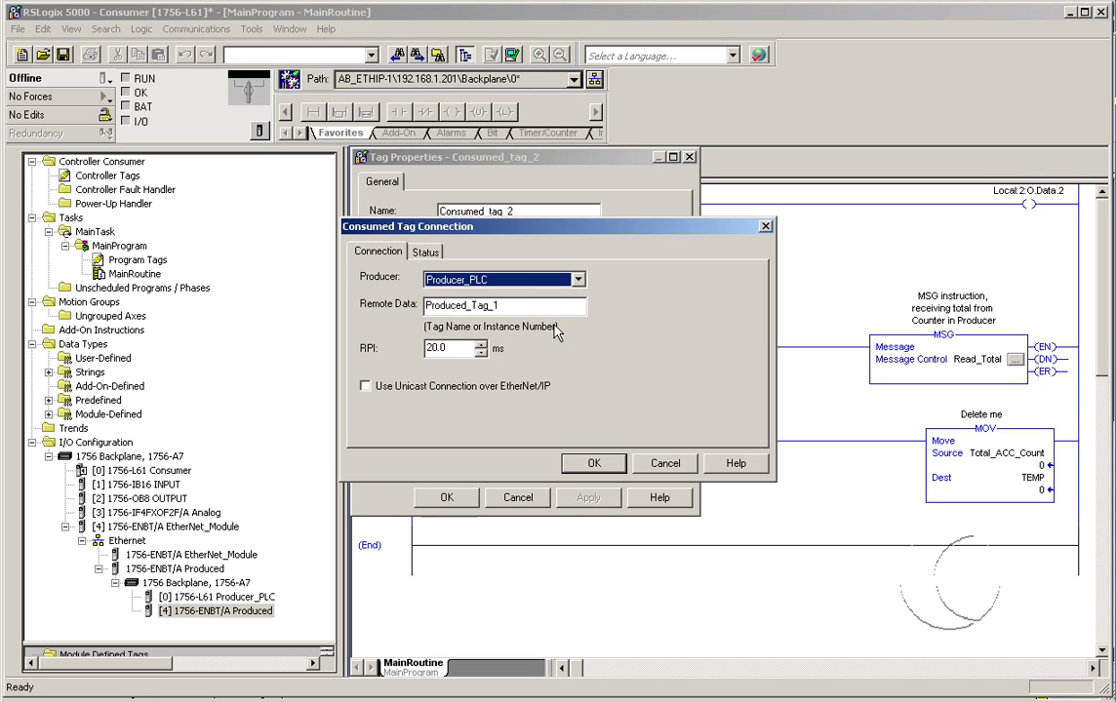
click(578, 281)
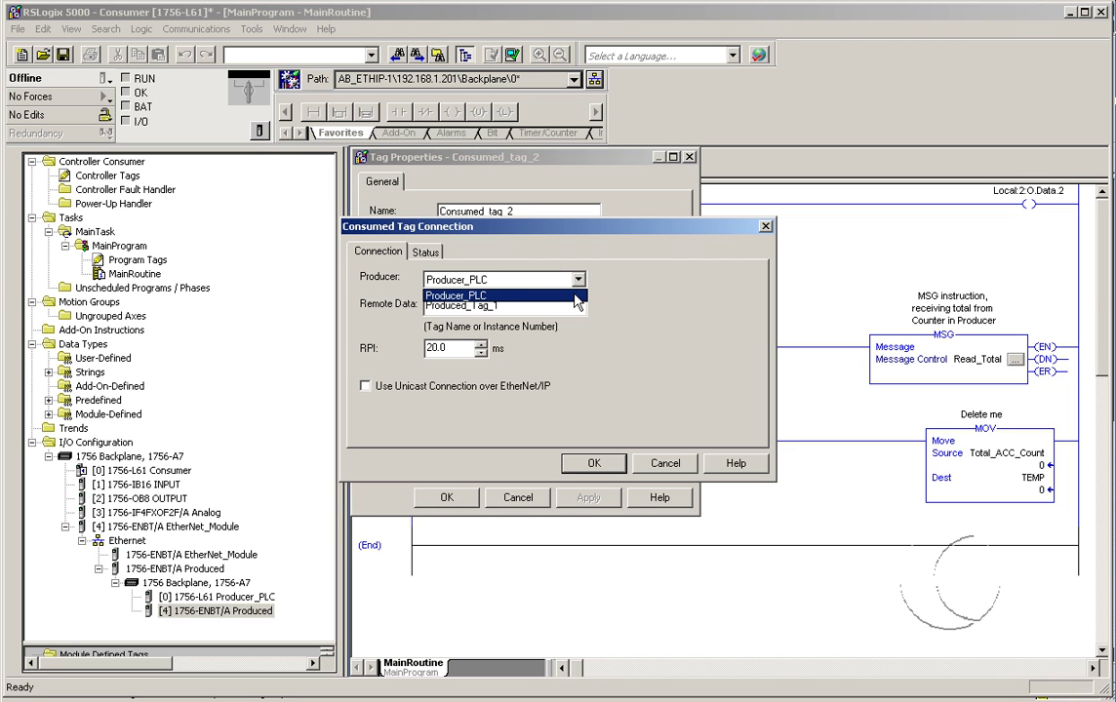
click(573, 295)
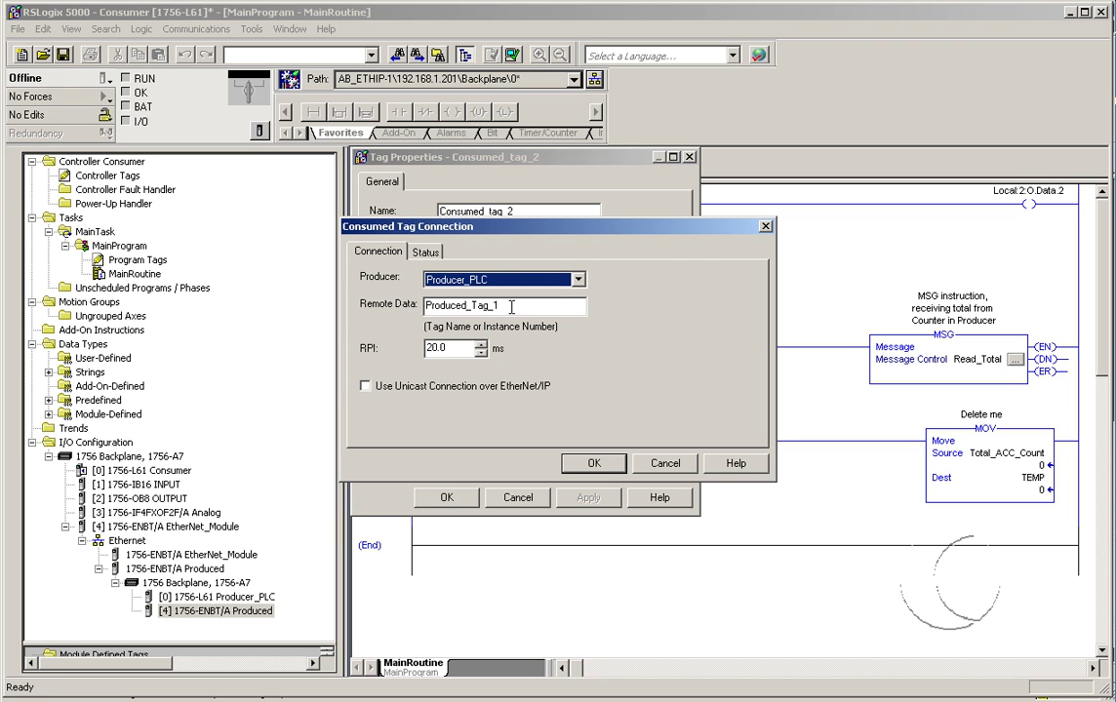
click(425, 251)
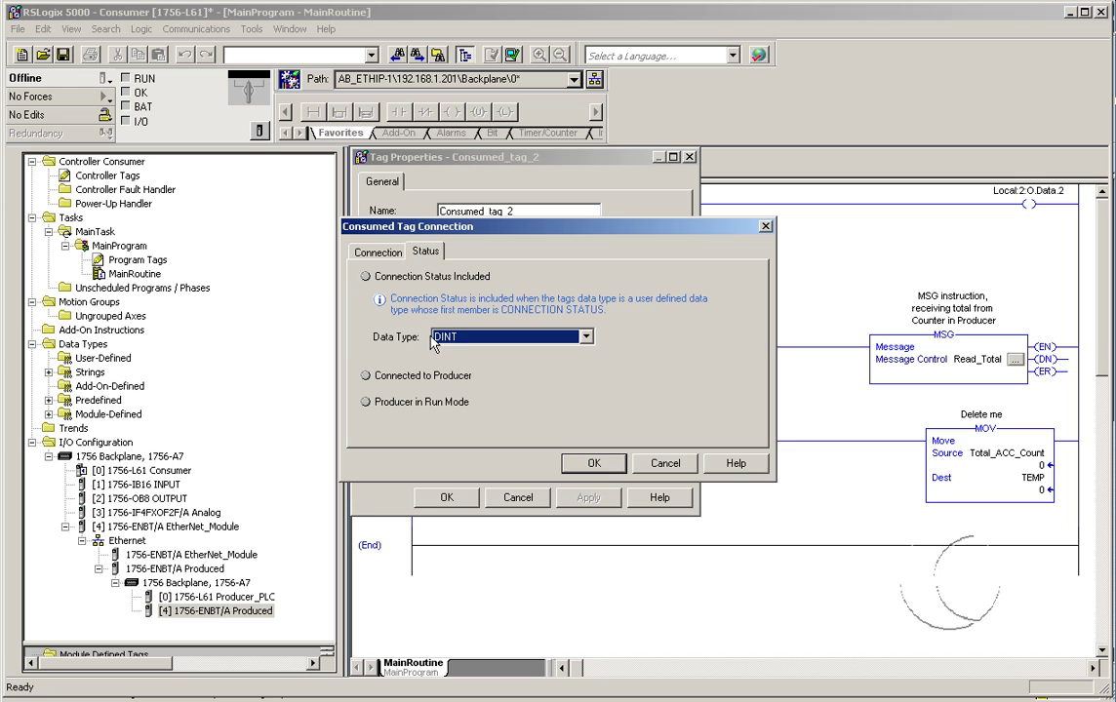
click(377, 252)
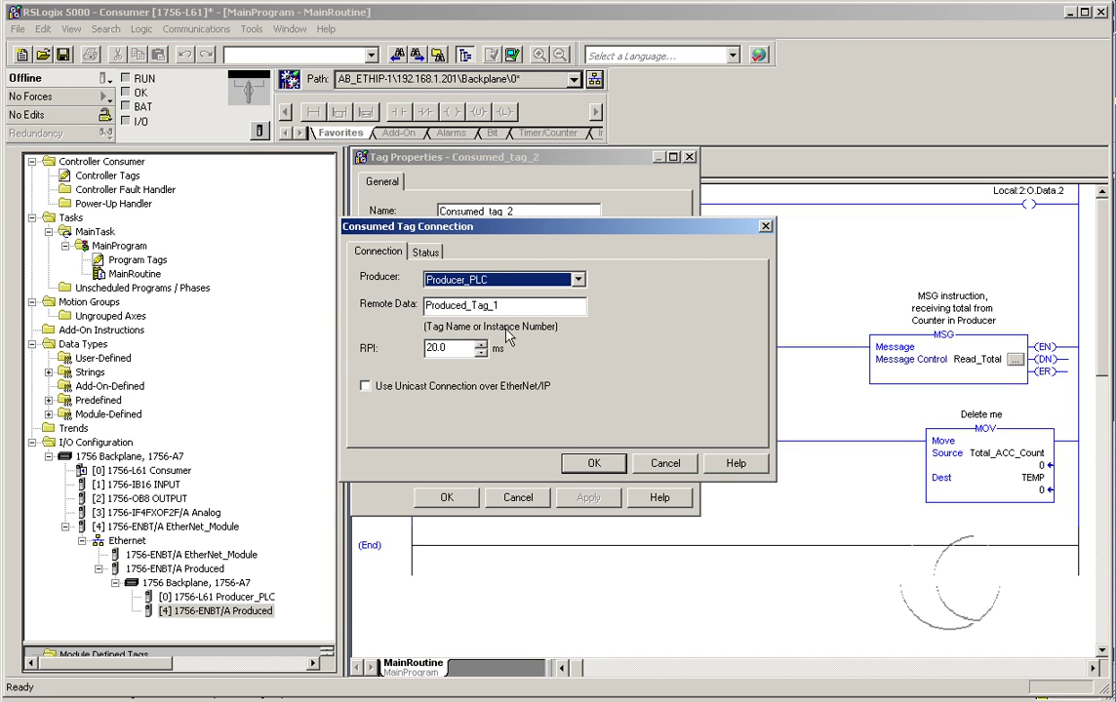
click(595, 464)
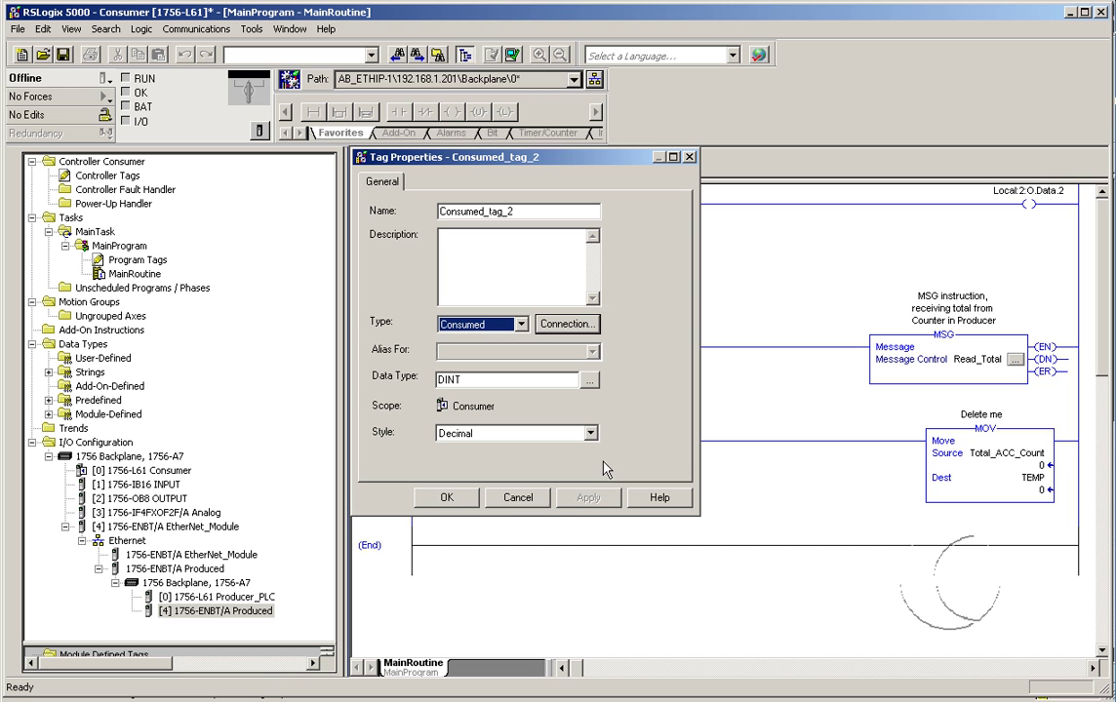
Close Consumed_tag_2's Tag Properties and put the Consumer controller back online in Remote Run
click(451, 499)
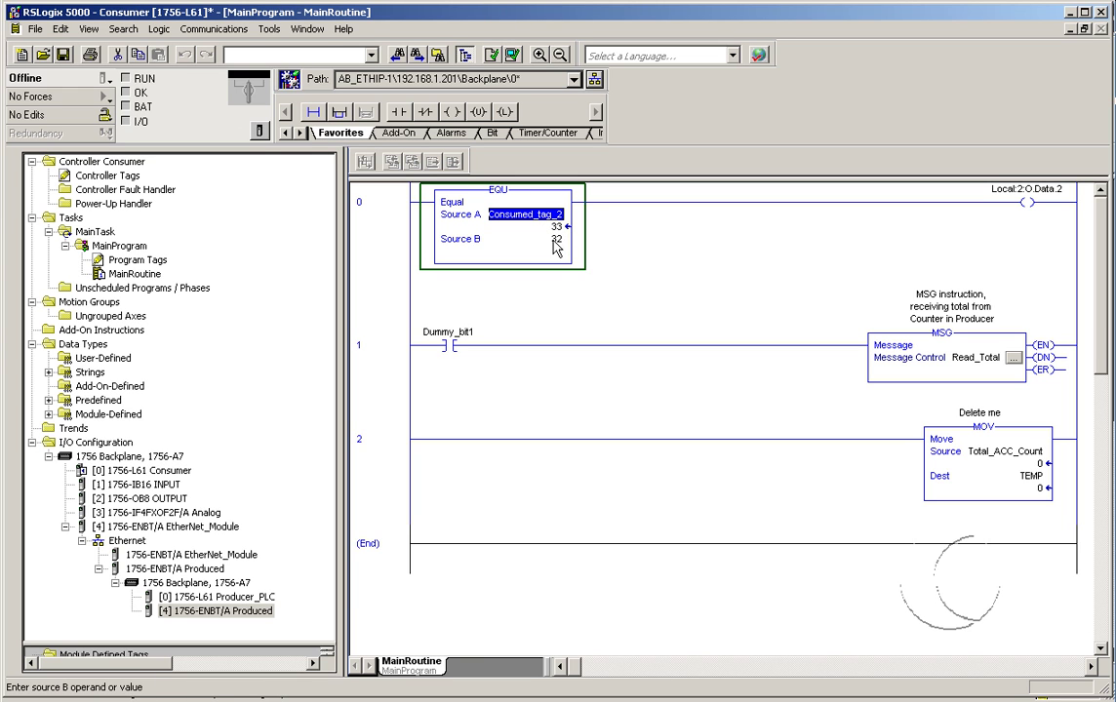
mouse_move(560, 246)
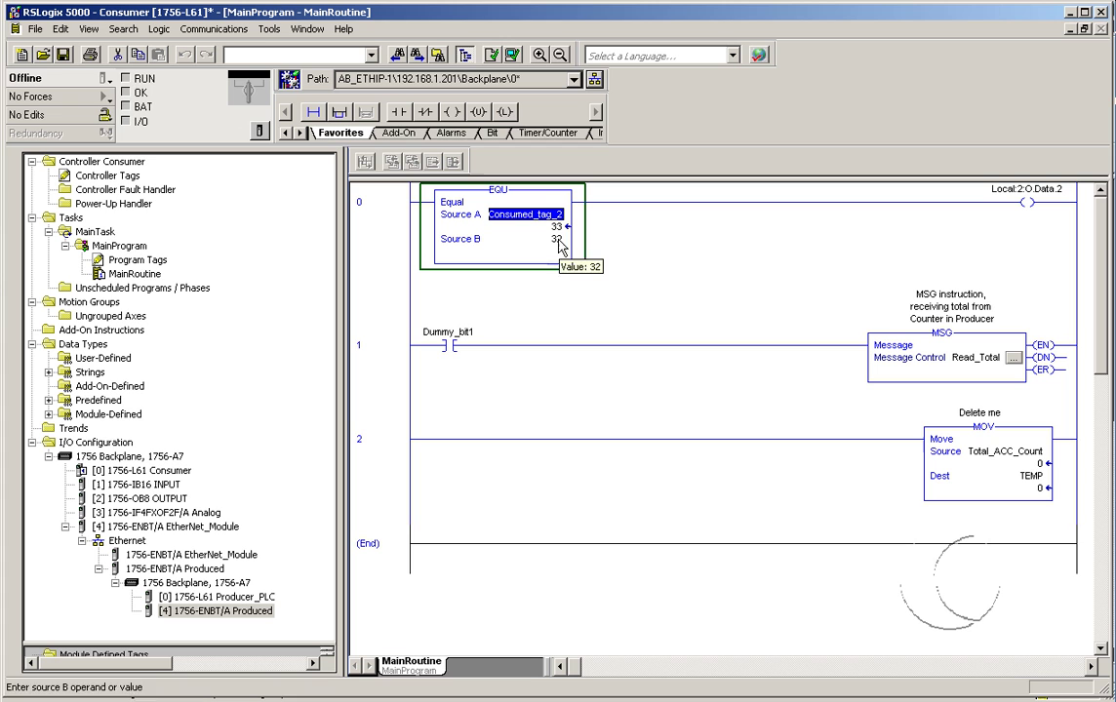
click(105, 78)
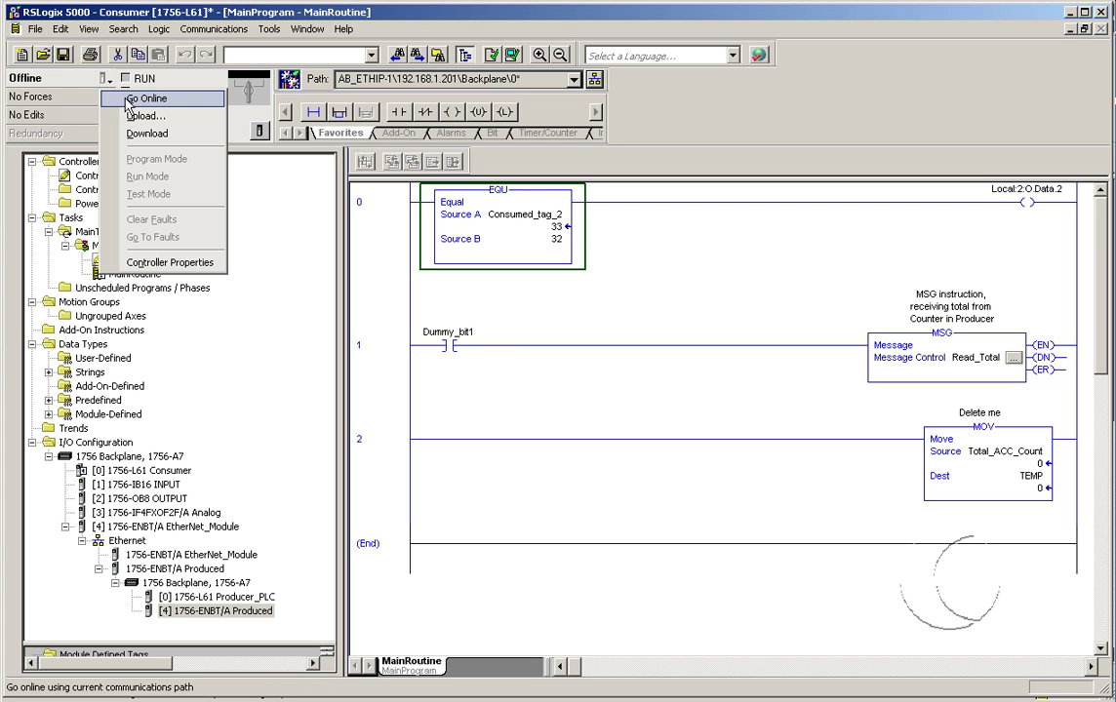
click(125, 101)
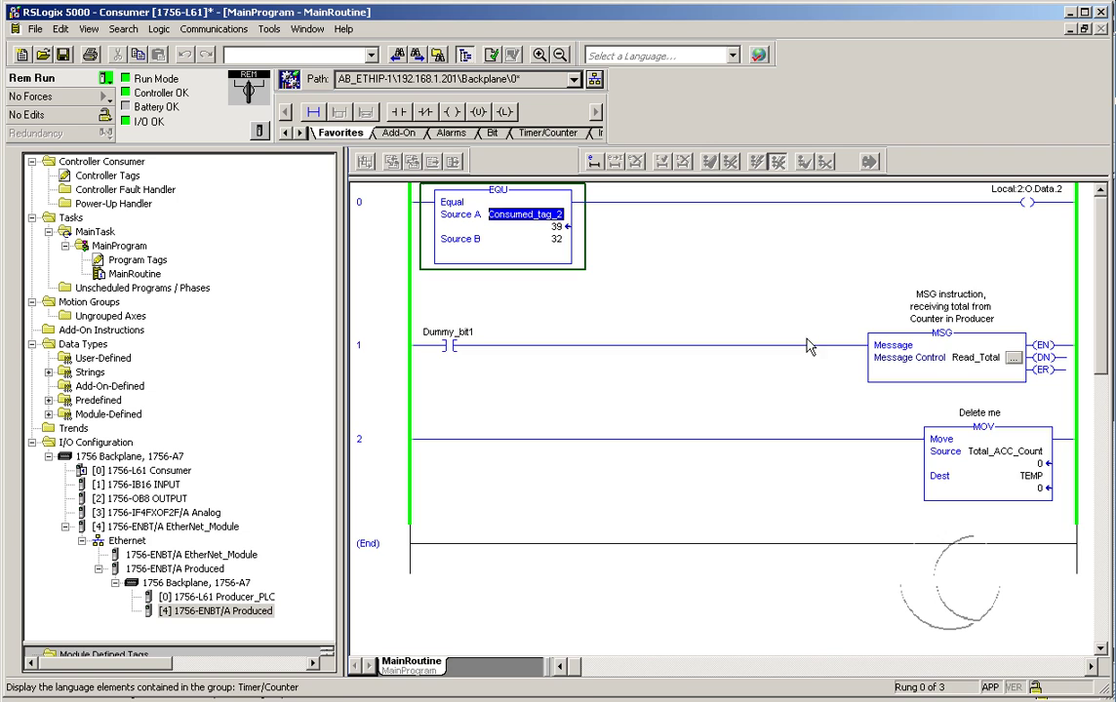
Shrink the Consumer window and bring the Producer project forward, showing Counter_1 at 39
drag(848, 12, 837, 351)
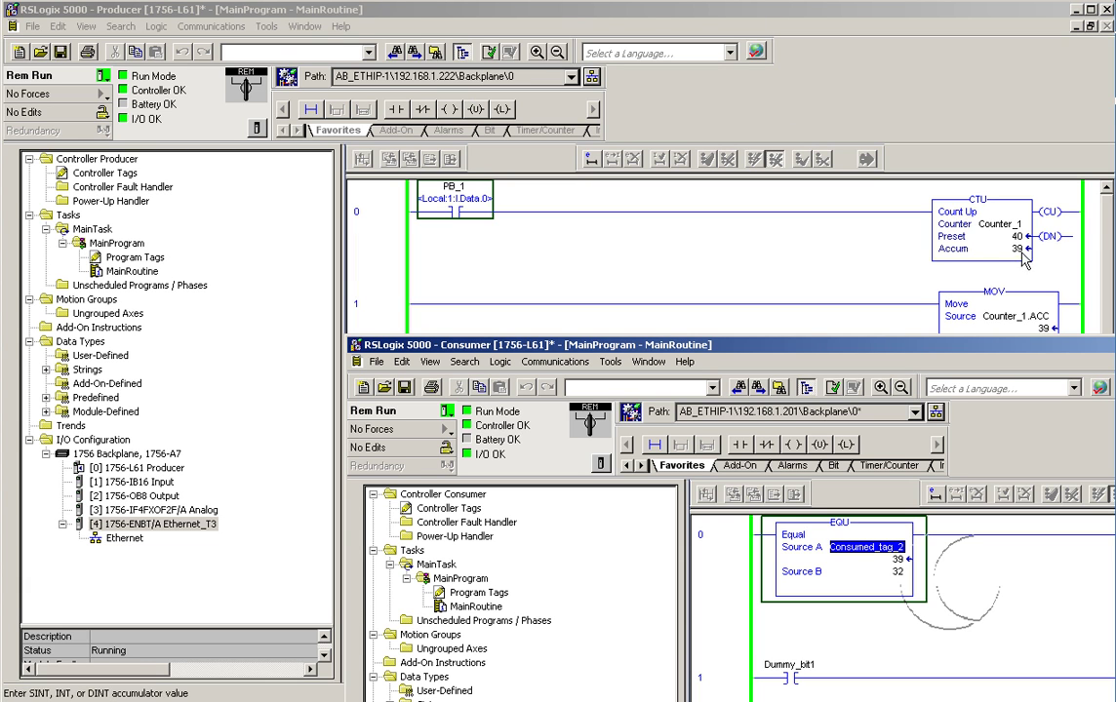
mouse_move(1018, 253)
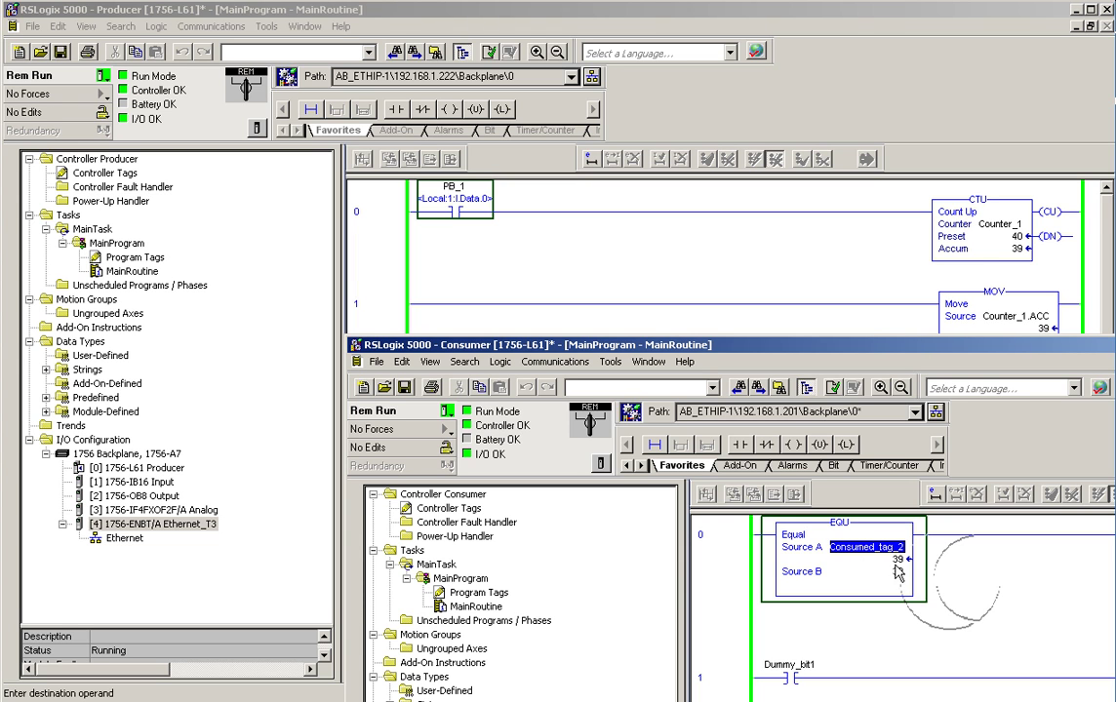
mouse_move(901, 570)
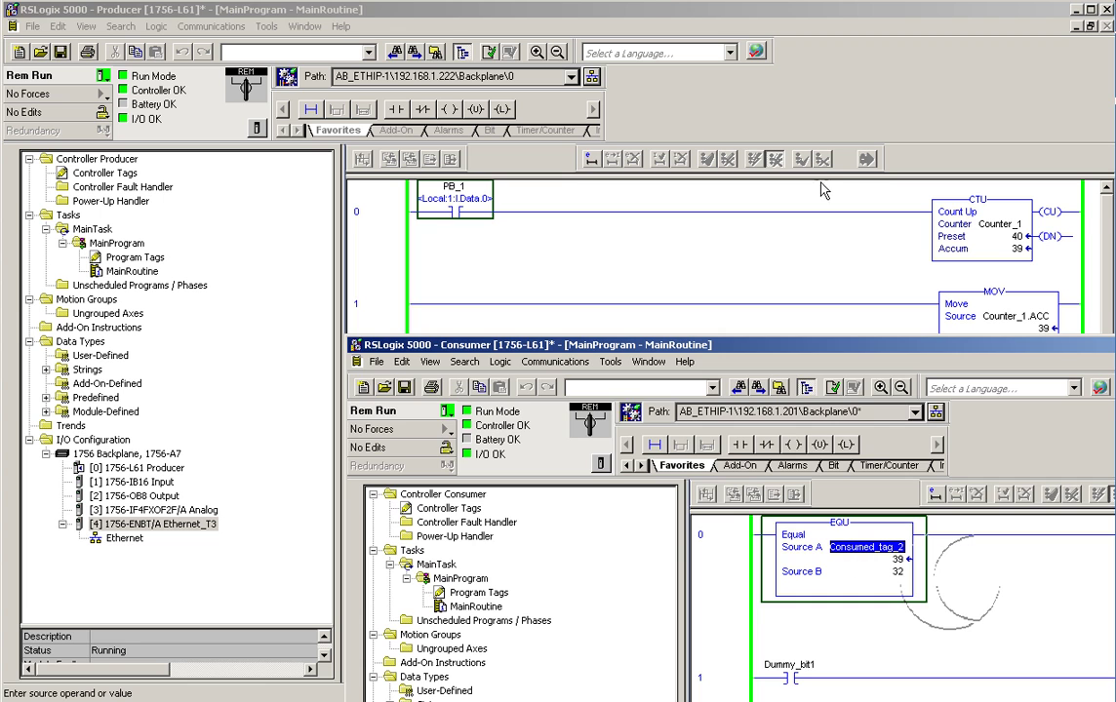
click(830, 117)
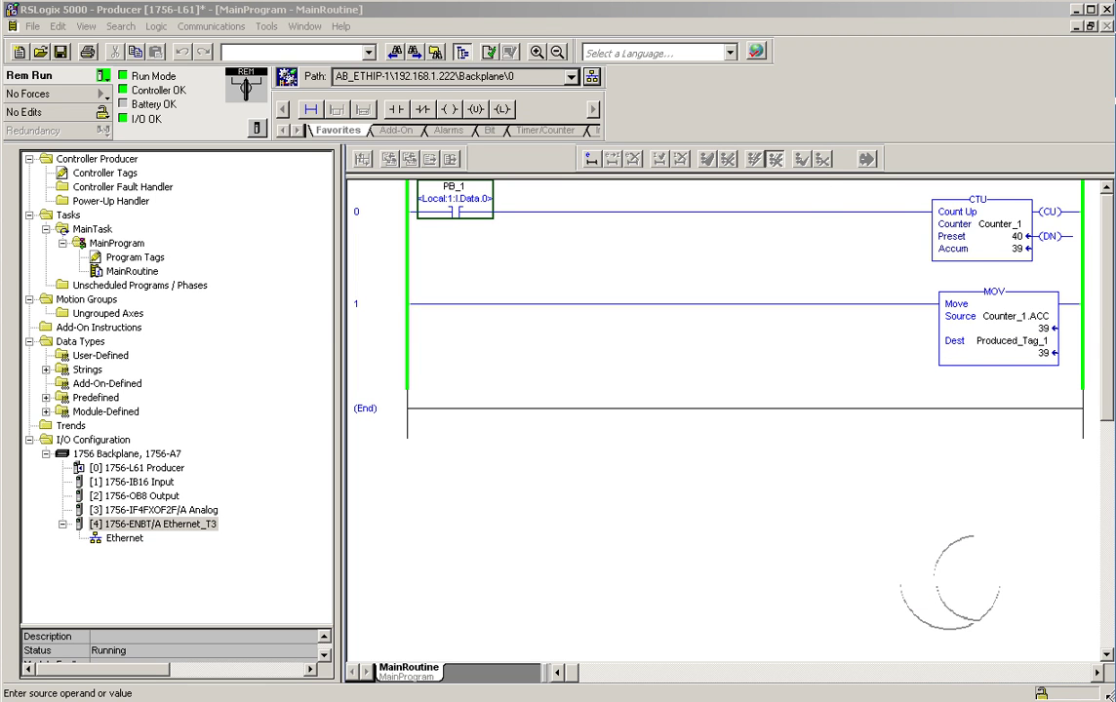
Resize the Producer window, force PB_1 on and toggle it so Counter_1 reaches 40
click(1019, 596)
drag(877, 511, 865, 487)
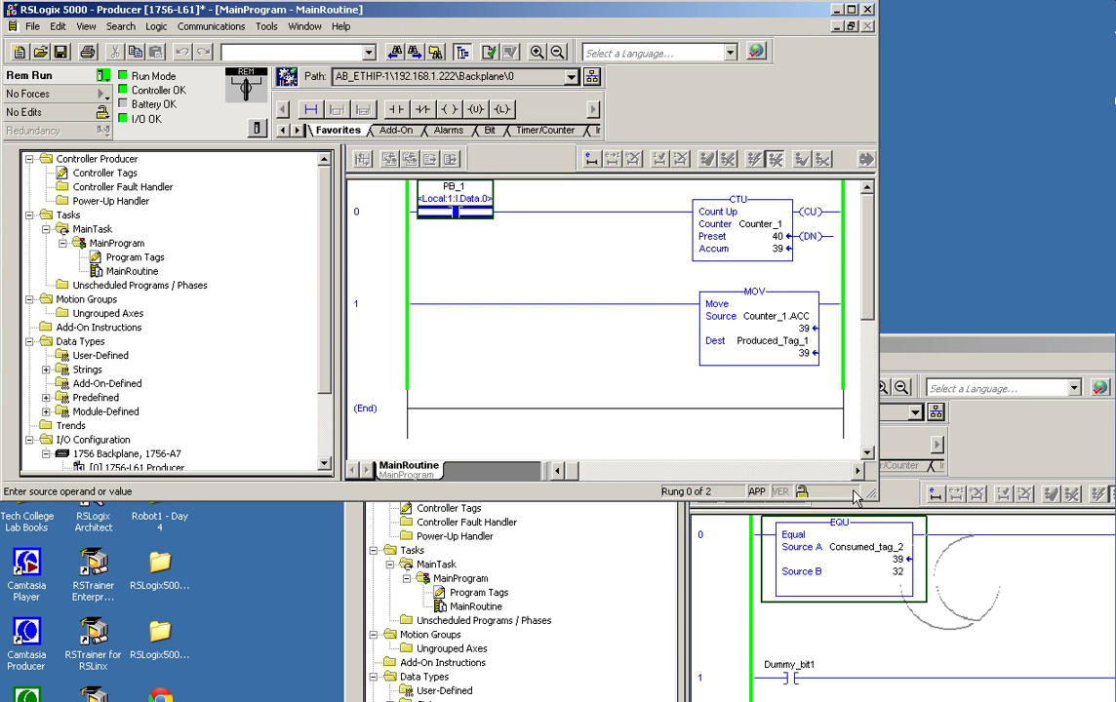
right_click(456, 210)
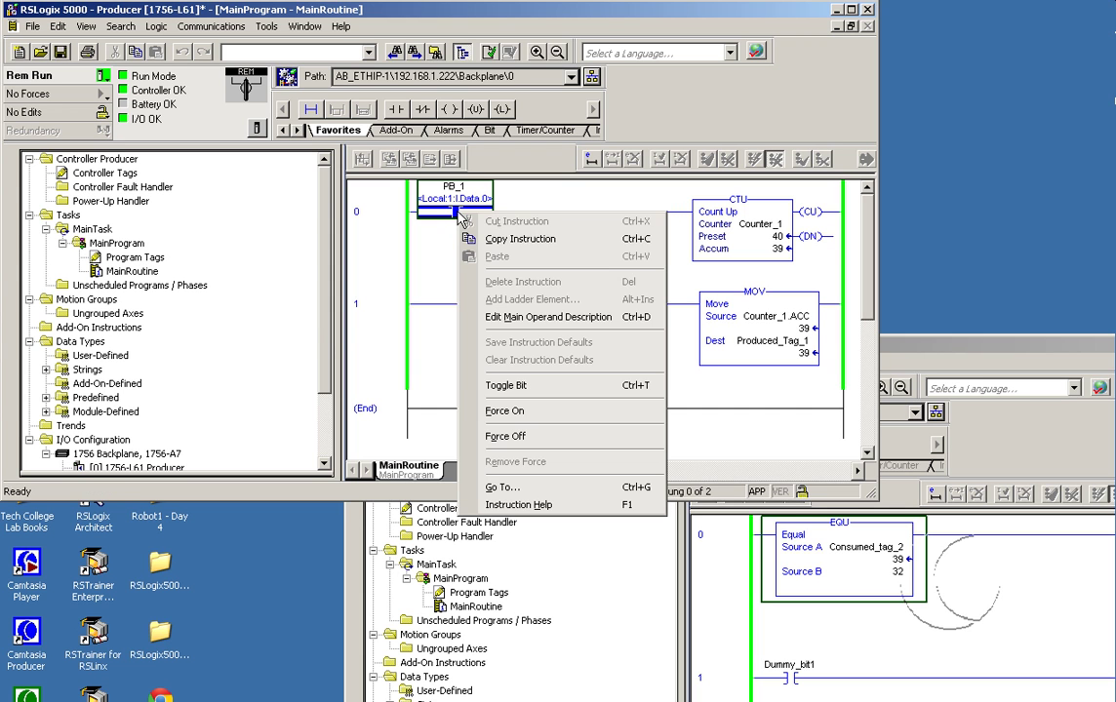
click(544, 425)
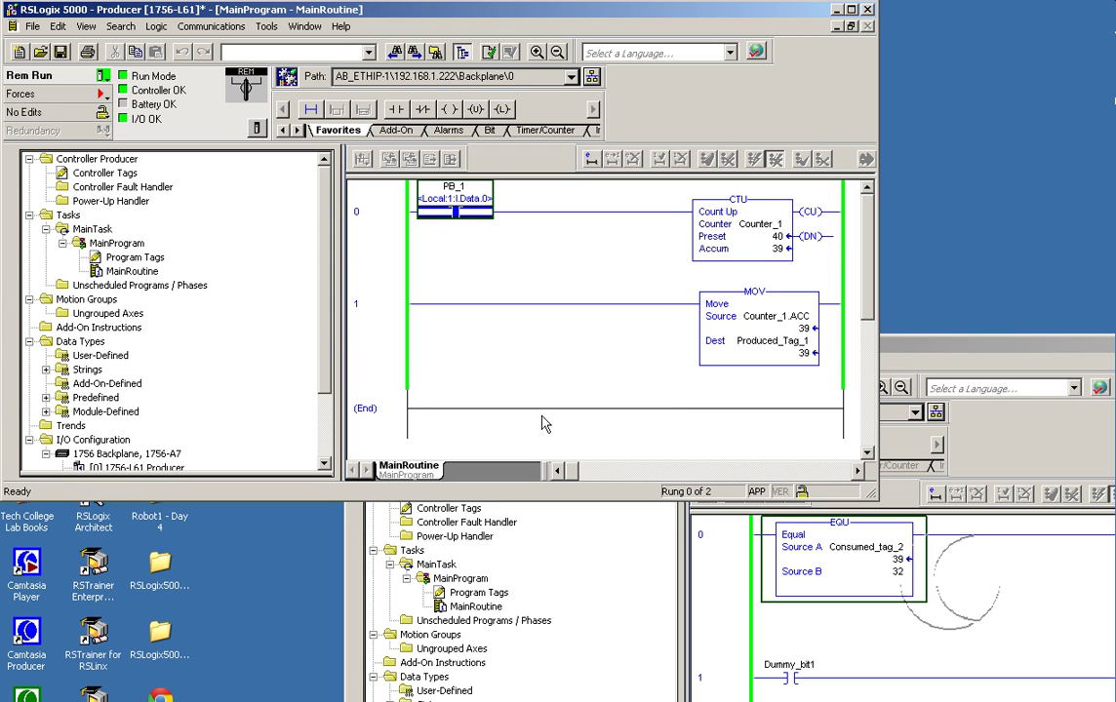
right_click(455, 208)
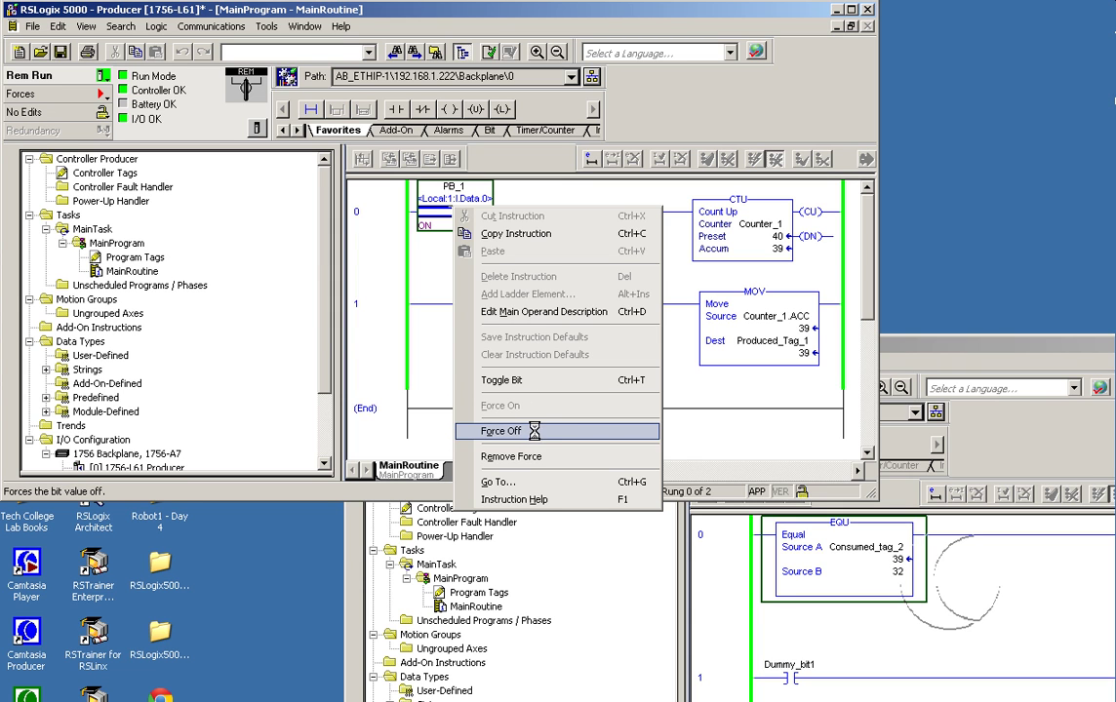
click(529, 380)
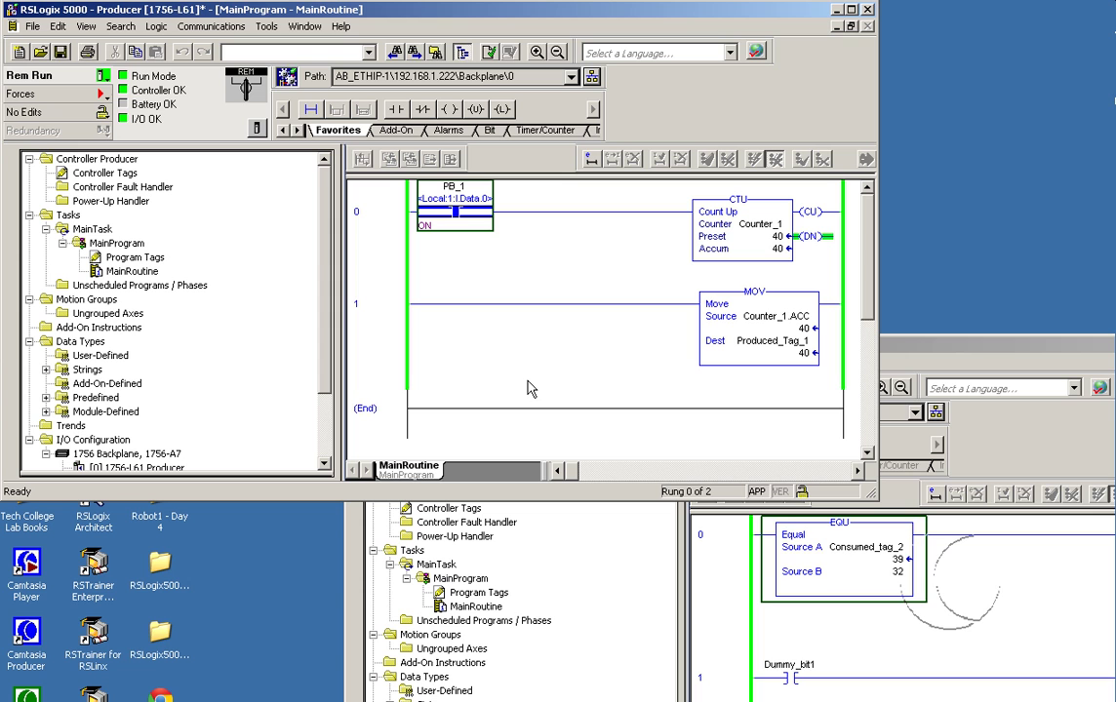